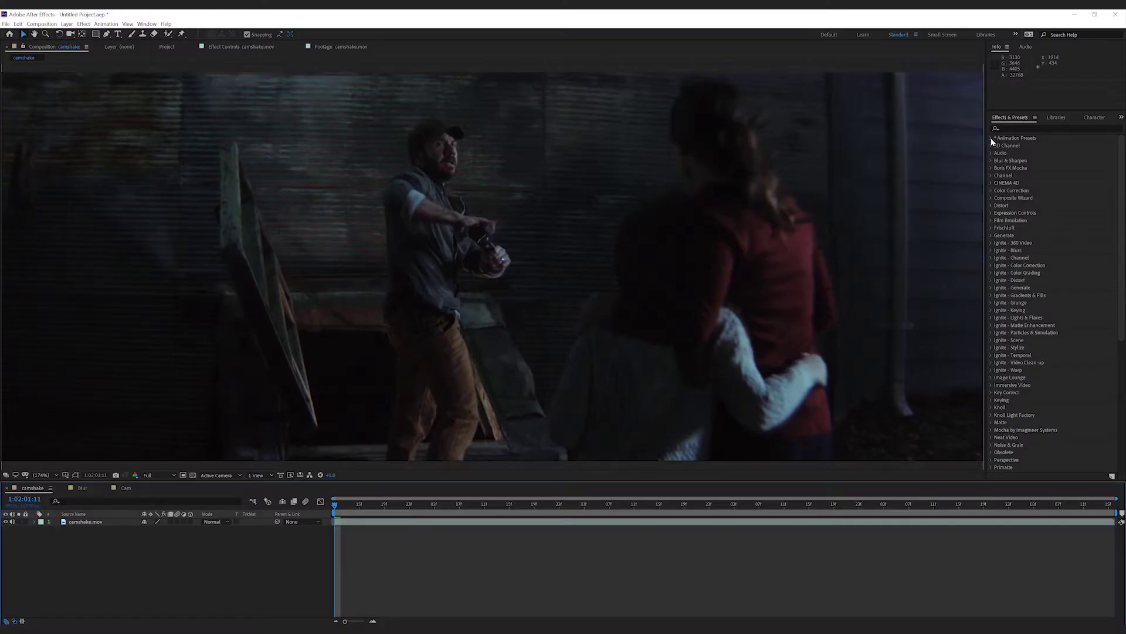
Step: Expand Animation Presets in Effects & Presets to reveal the Presets and User Presets folders
{"action": "left_click", "coordinate": [991, 139]}
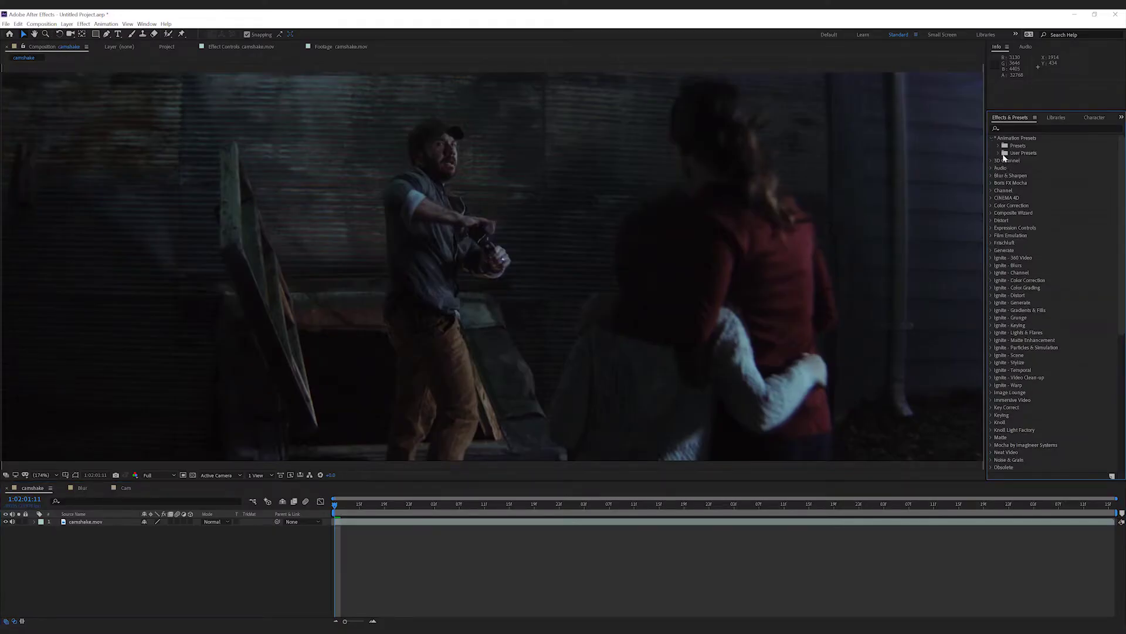
Step: List the Cam Shake 01–13 presets under User Presets and close the File Explorer User Presets window
{"action": "left_click", "coordinate": [997, 153]}
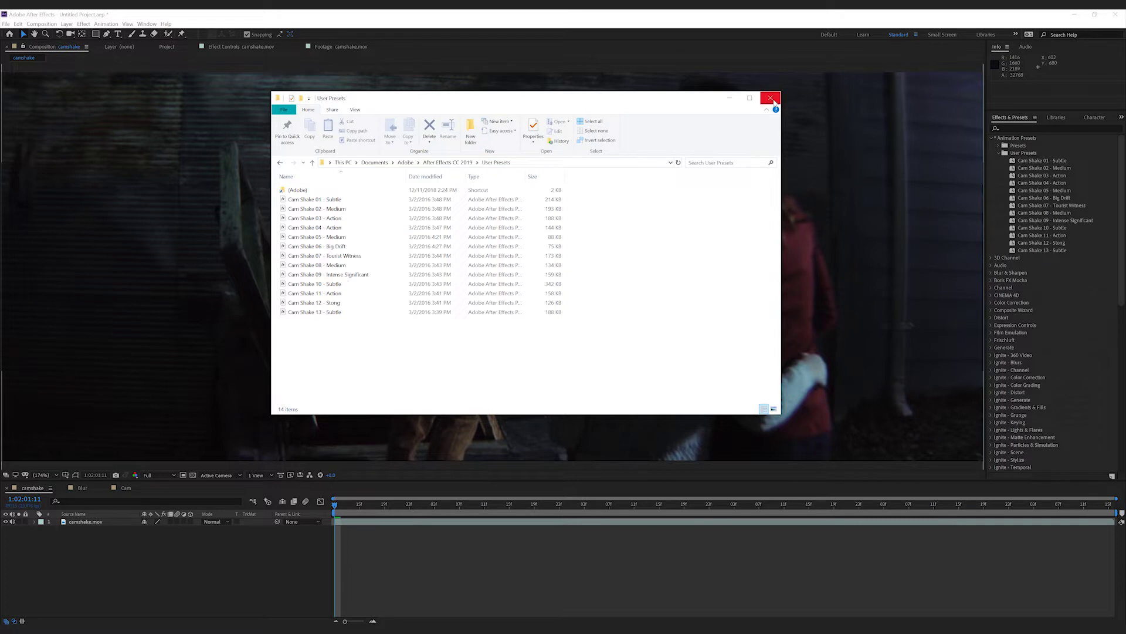
{"action": "left_click", "coordinate": [770, 98]}
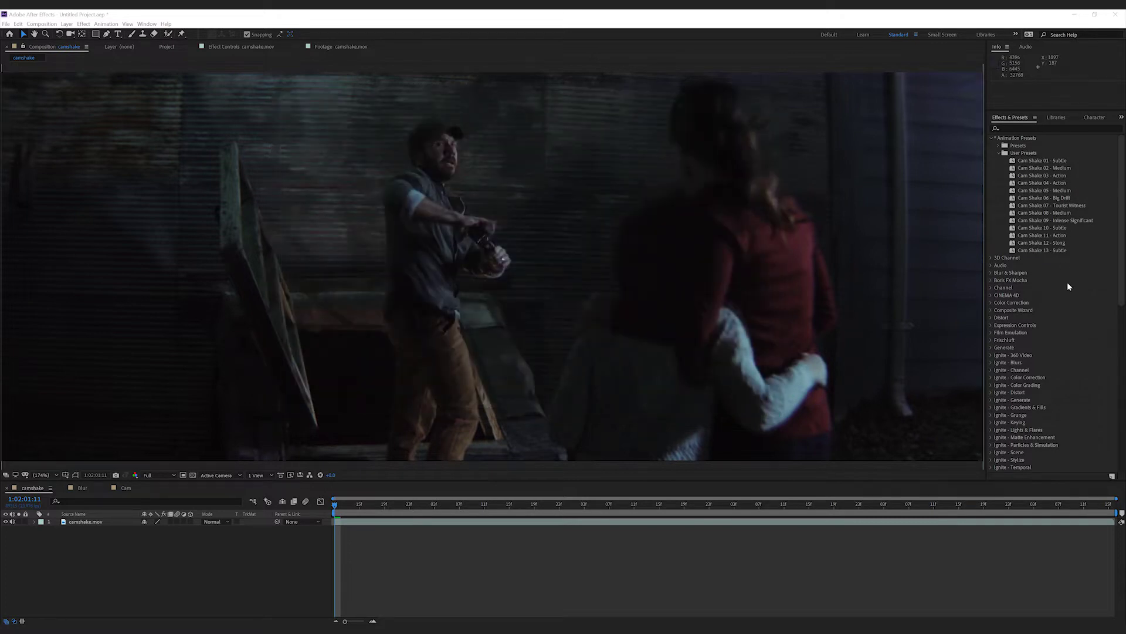
{"action": "key", "text": "space"}
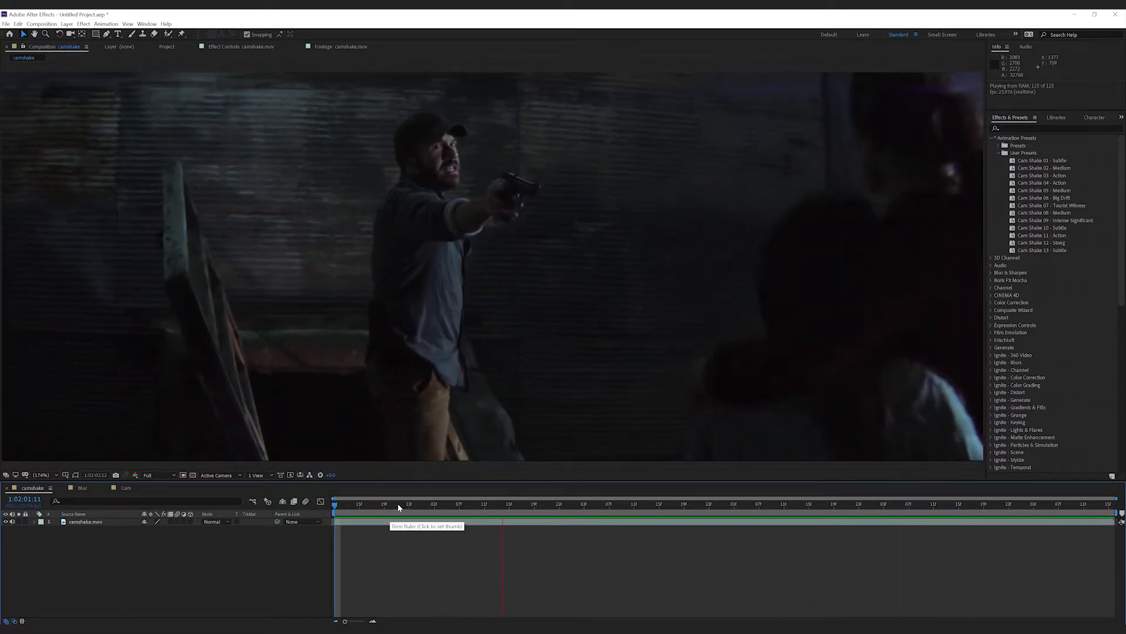
{"action": "key", "text": "space"}
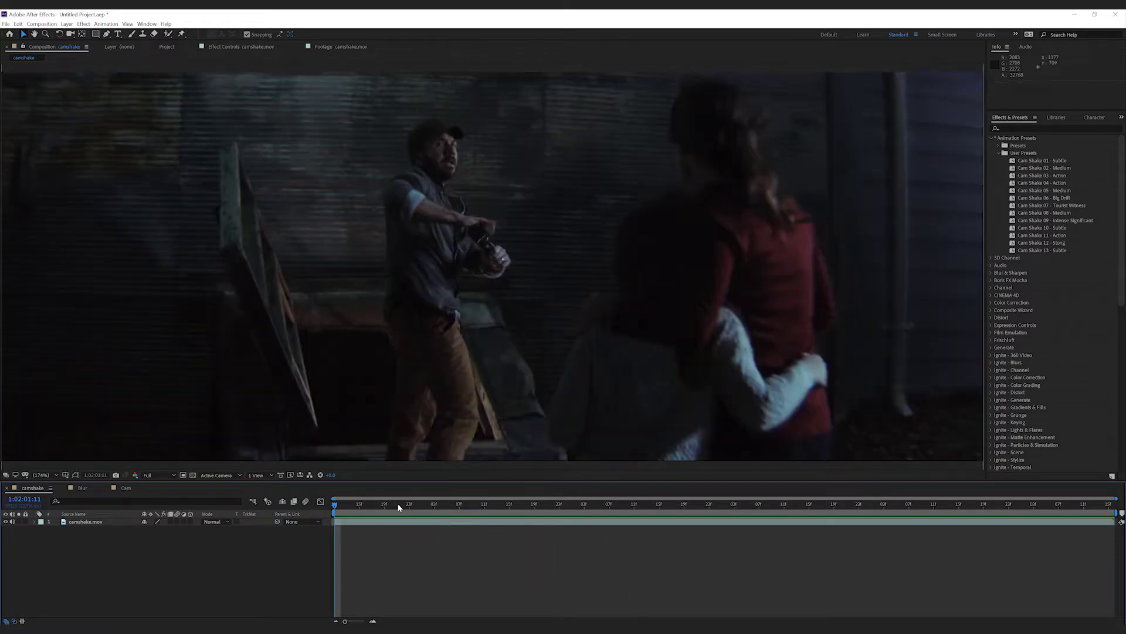
{"action": "left_click_drag", "start_coordinate": [378, 506], "coordinate": [715, 506]}
{"action": "left_click_drag", "start_coordinate": [828, 526], "coordinate": [319, 556]}
Step: Apply Cam Shake 01 - Subtle to camshake.mov, preview it, and reveal its Position and Rotation keyframes
{"action": "left_click", "coordinate": [1043, 160]}
{"action": "left_click_drag", "start_coordinate": [1038, 163], "coordinate": [97, 524]}
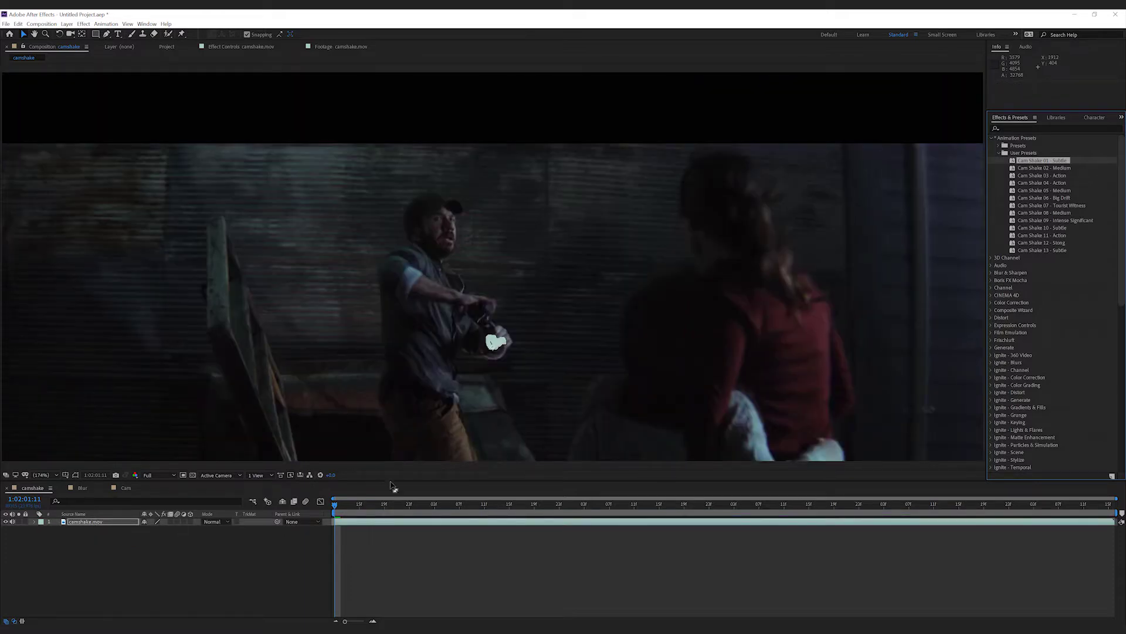
{"action": "key", "text": "space"}
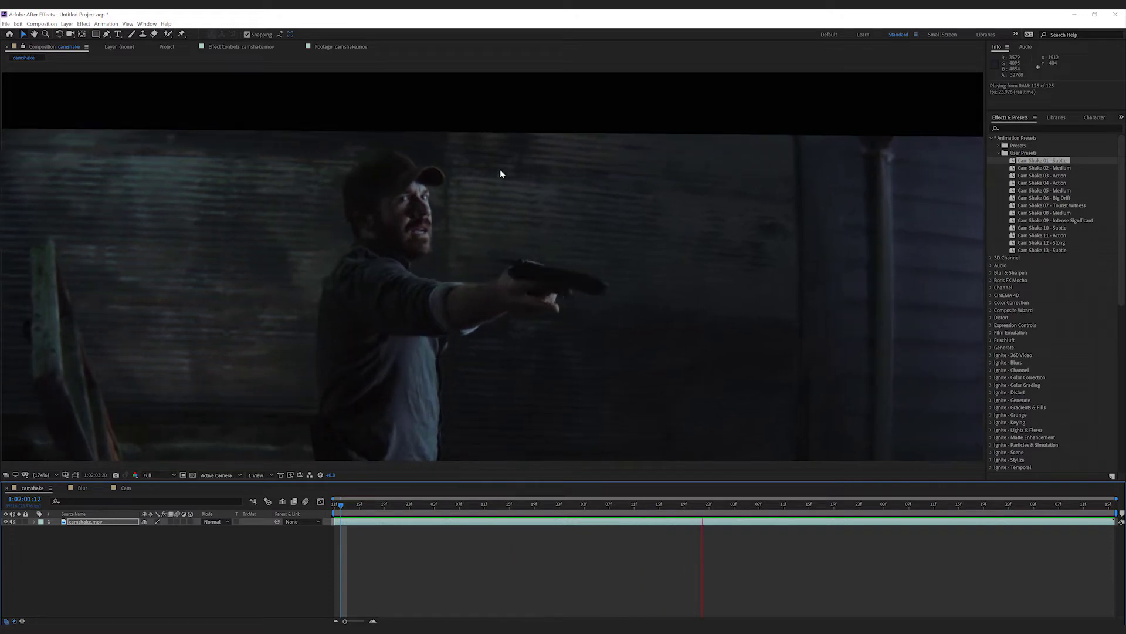
{"action": "key", "text": "space"}
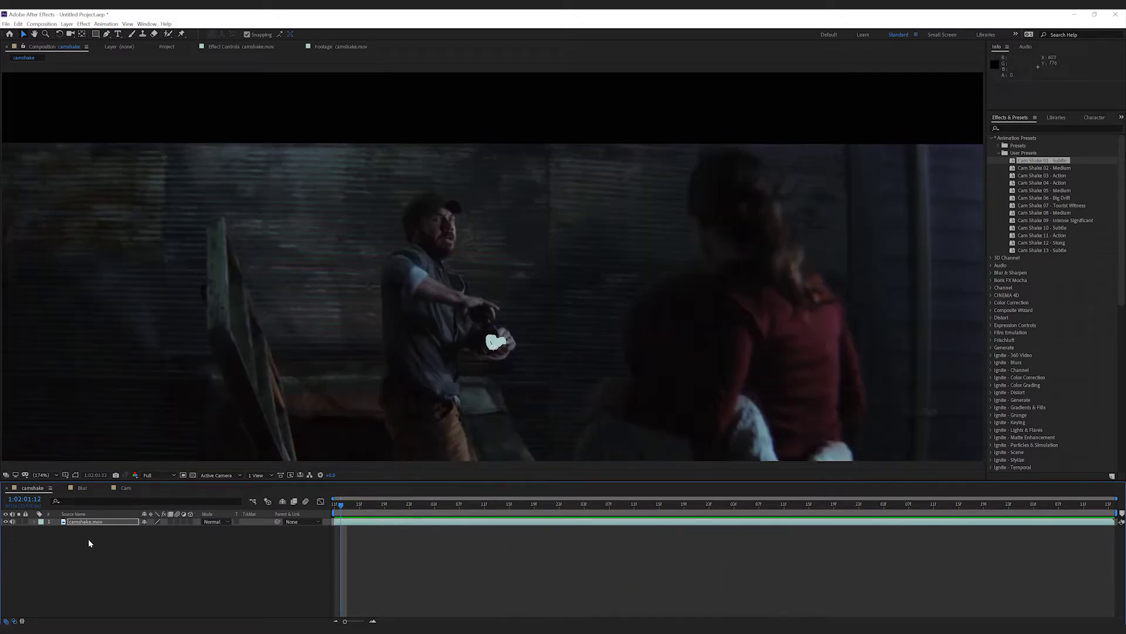
{"action": "key", "text": "u"}
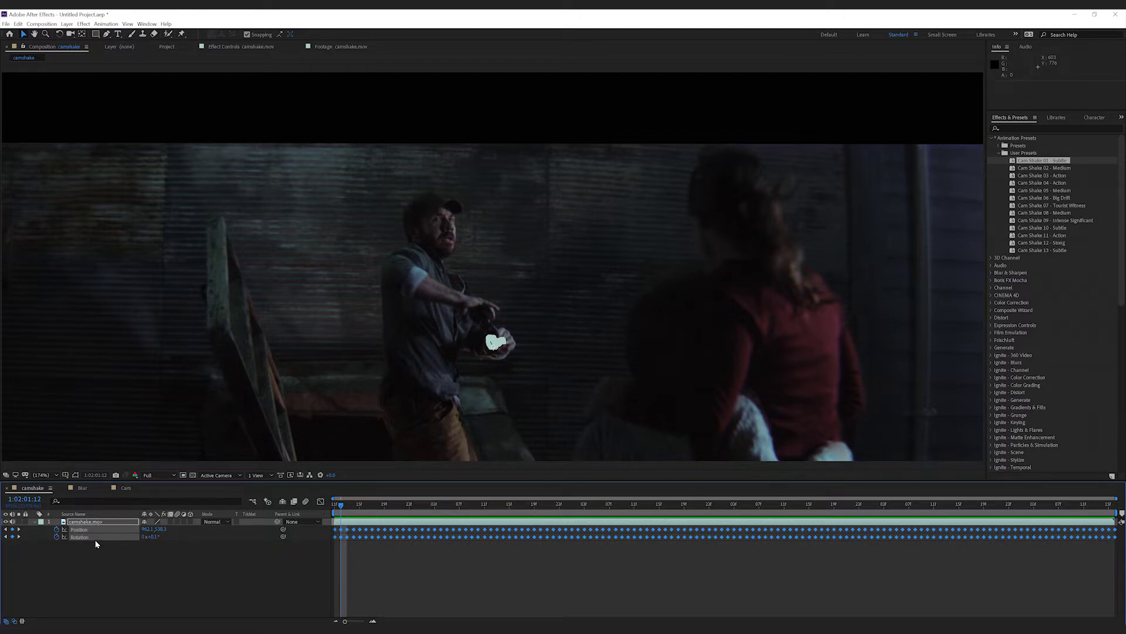
Step: Raise camshake.mov's Anchor Point Y and set its Scale to 116%
{"action": "left_click", "coordinate": [103, 523]}
{"action": "key", "text": "a"}
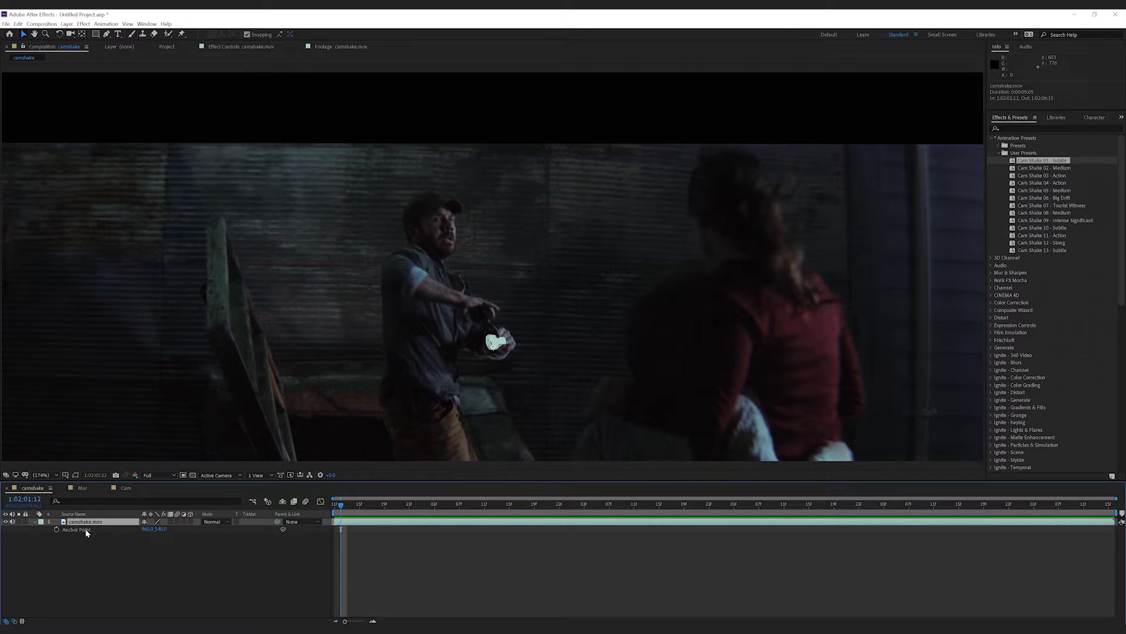
{"action": "left_click", "coordinate": [86, 529]}
{"action": "left_click_drag", "start_coordinate": [162, 532], "coordinate": [216, 545]}
{"action": "key", "text": "s"}
{"action": "left_click_drag", "start_coordinate": [158, 533], "coordinate": [163, 533]}
{"action": "left_click", "coordinate": [157, 530]}
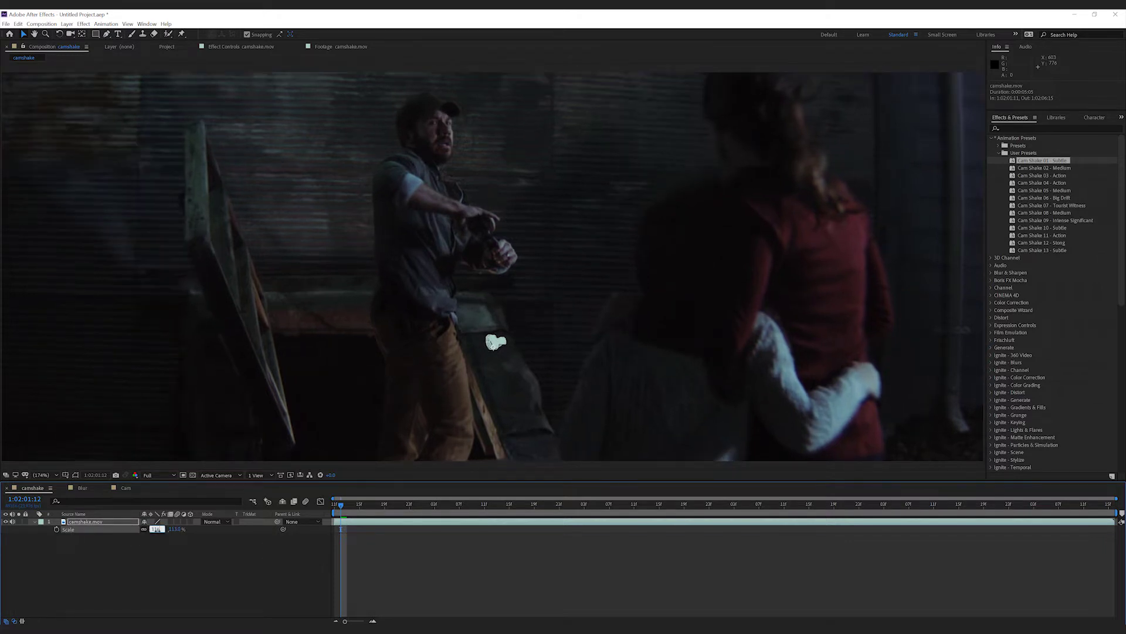
{"action": "type", "text": "116"}
{"action": "key", "text": "Return"}
Step: Set Anchor Point X to 1042, enable its stopwatch, and keyframe a reframe at 1:02:03:20
{"action": "key", "text": "a"}
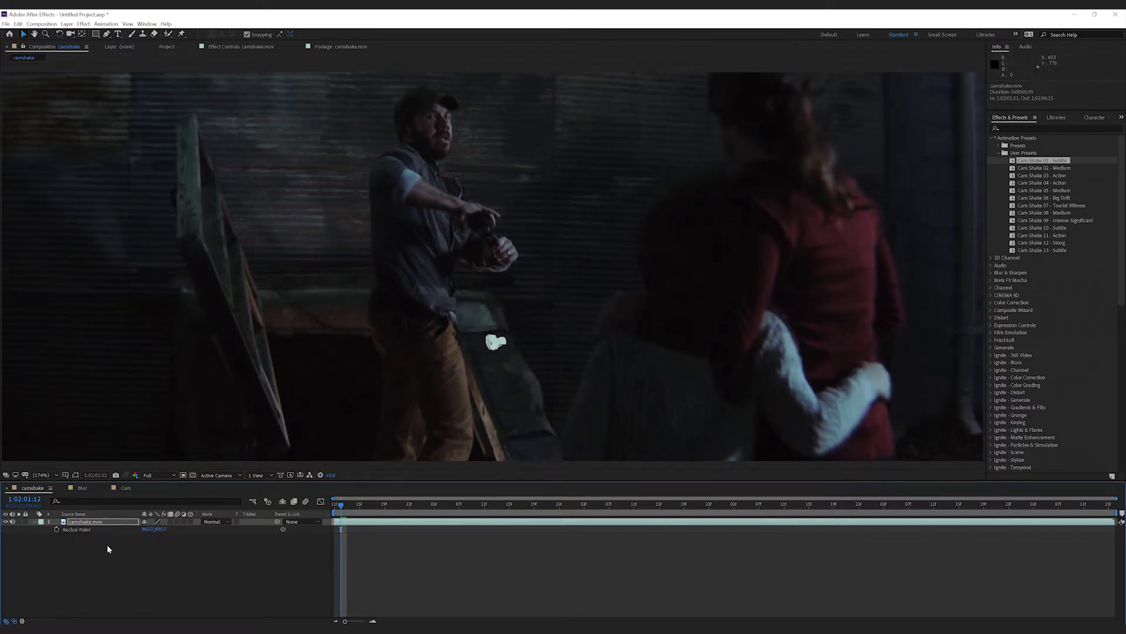
{"action": "mouse_move", "coordinate": [149, 529]}
{"action": "left_mouse_down"}
{"action": "mouse_move", "coordinate": [190, 533]}
{"action": "mouse_move", "coordinate": [138, 530]}
{"action": "mouse_move", "coordinate": [155, 531]}
{"action": "left_mouse_up"}
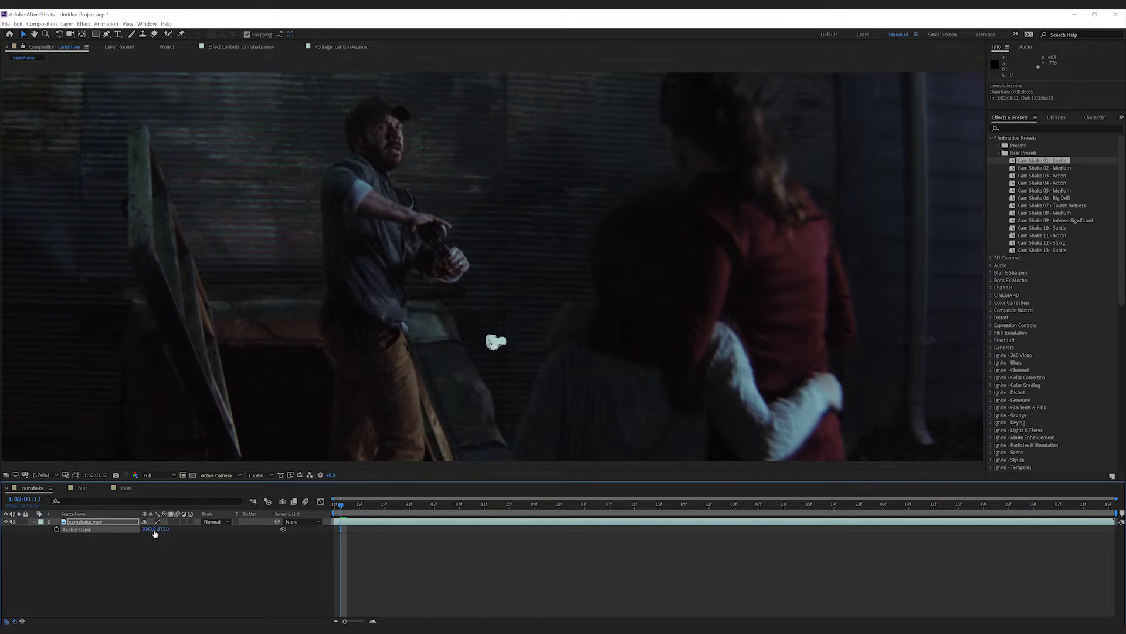
{"action": "left_click", "coordinate": [57, 530]}
{"action": "key", "text": "space"}
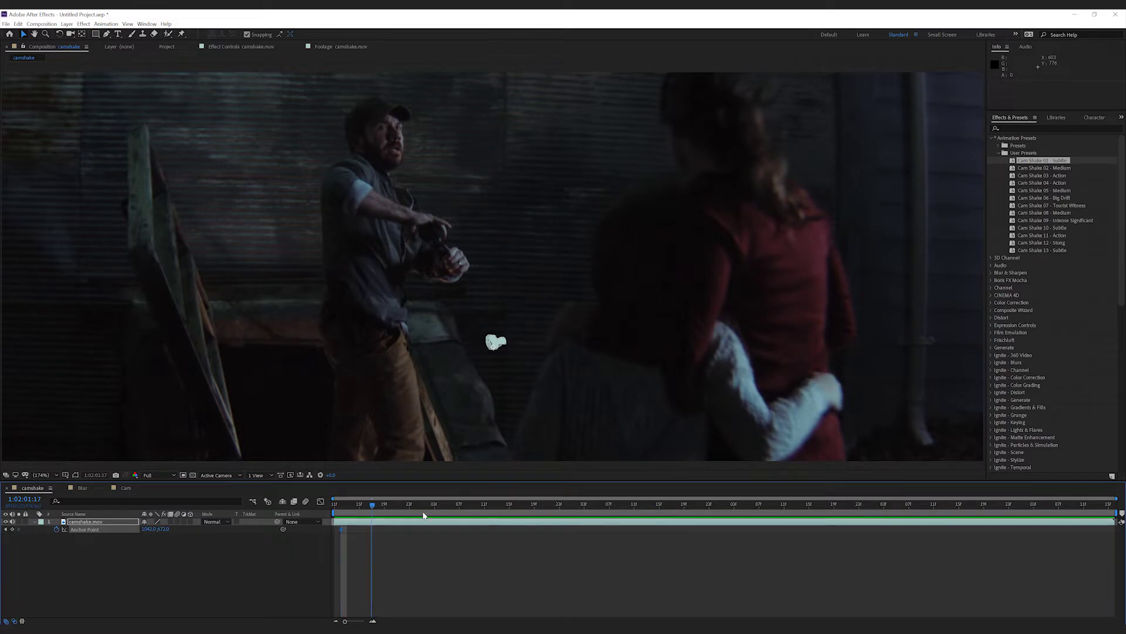
{"action": "left_click_drag", "start_coordinate": [163, 529], "coordinate": [118, 528]}
{"action": "left_click", "coordinate": [691, 503]}
{"action": "key", "text": "space"}
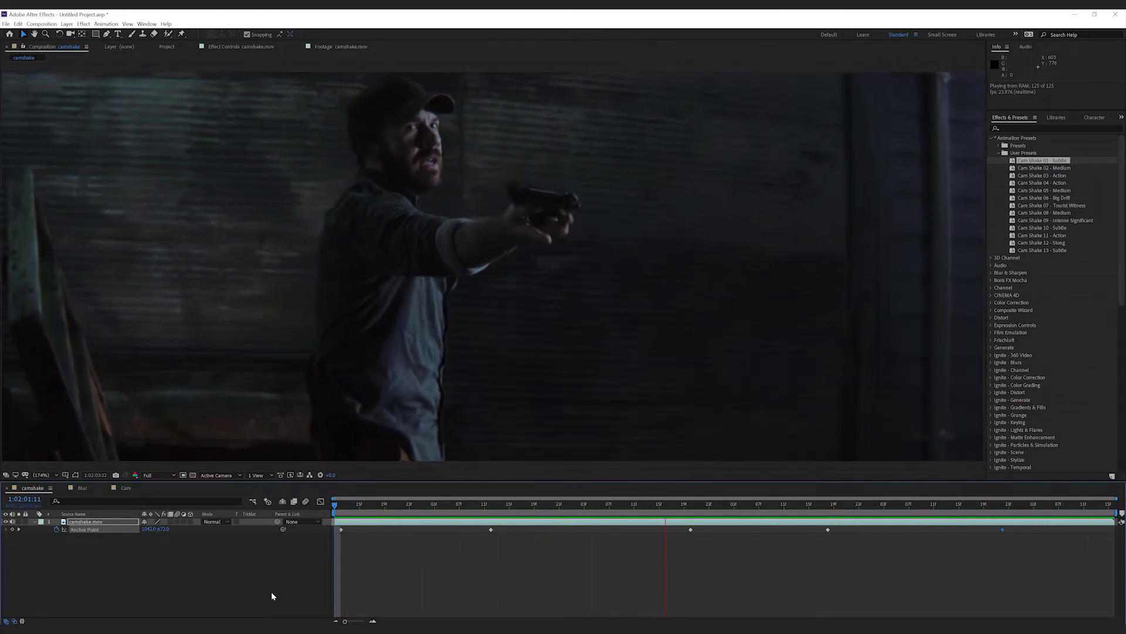
Step: Return to the start of camshake.mov after previewing its five Anchor Point keyframes
{"action": "key", "text": "space"}
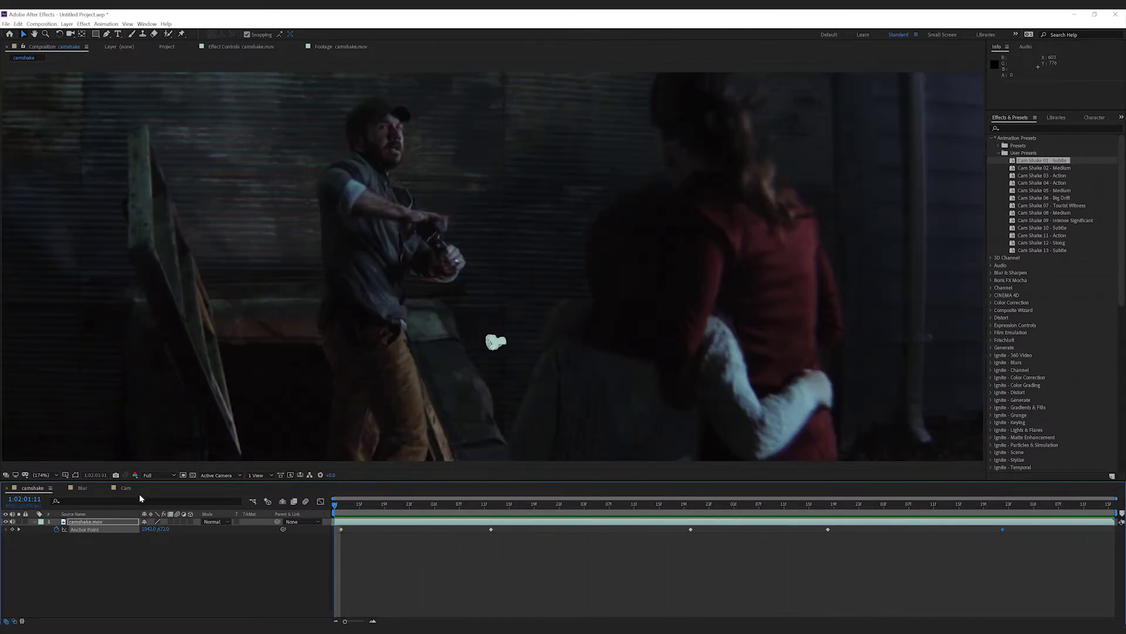
Step: Switch to the Blur composition, preview it, and select the Blur.mov layer
{"action": "left_click", "coordinate": [81, 487]}
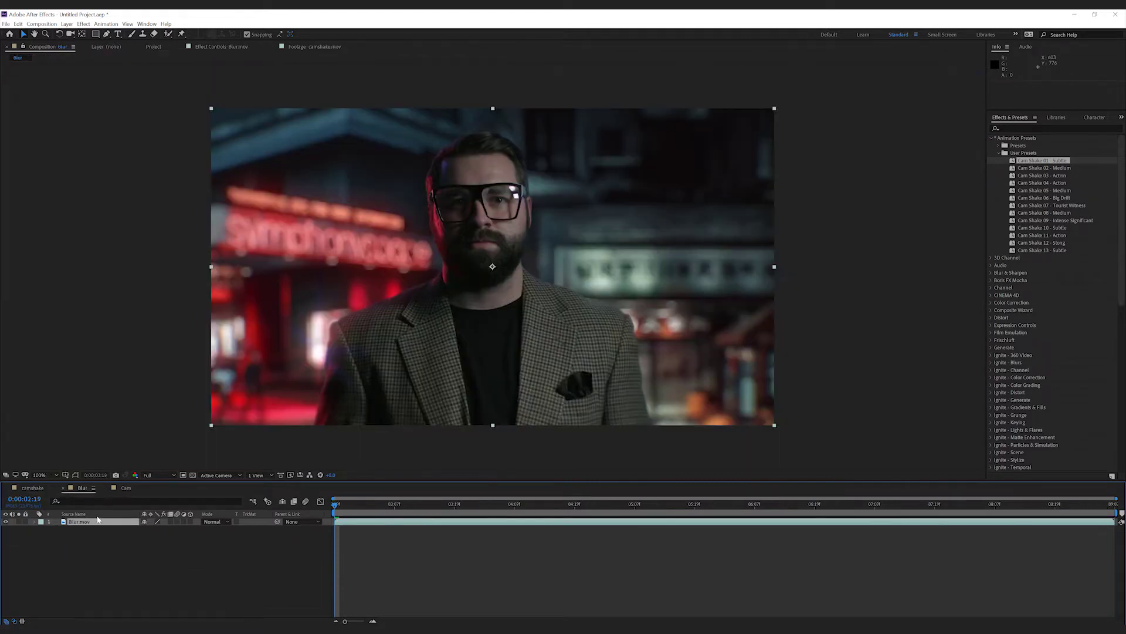
{"action": "key", "text": "space"}
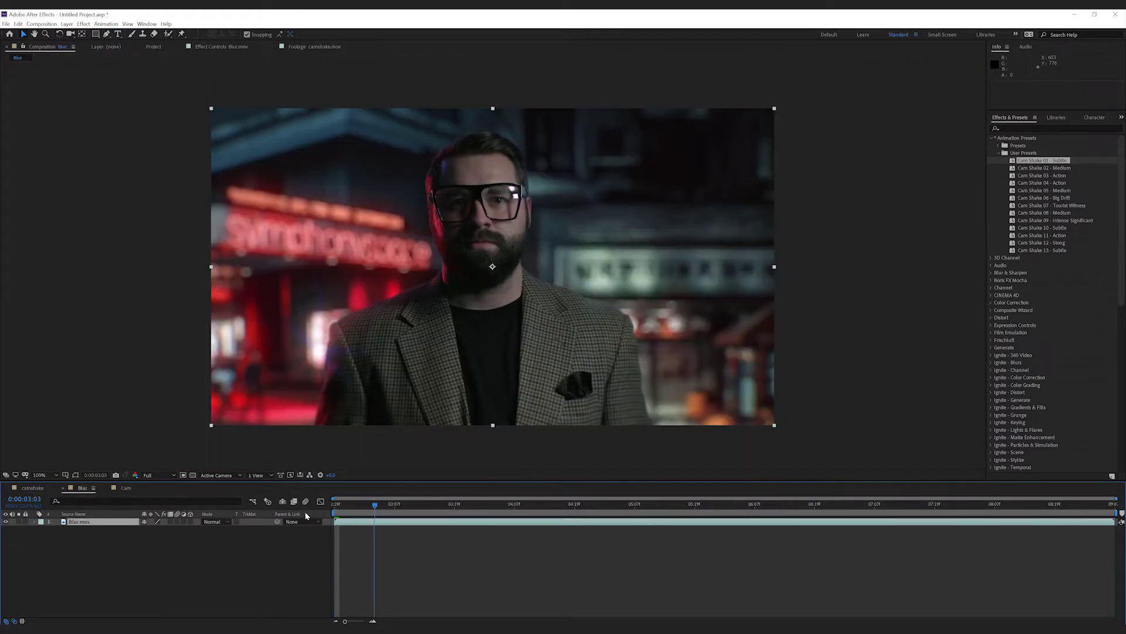
{"action": "left_click", "coordinate": [270, 523]}
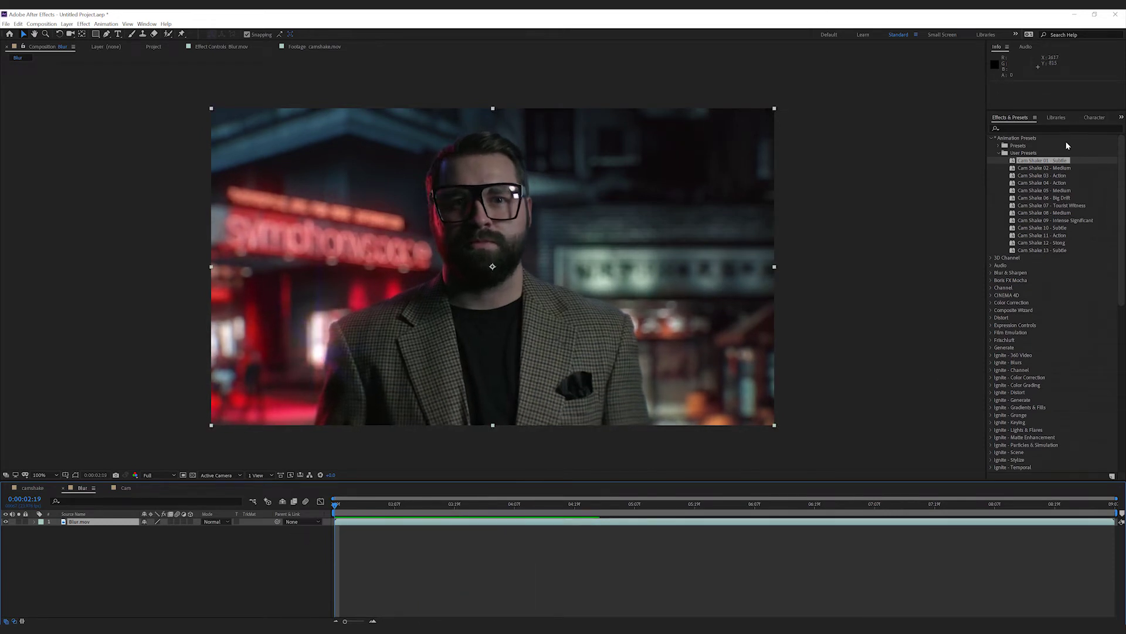
Step: Preview Cam Shake 02 - Medium on Blur.mov, undo it, and apply Cam Shake 03 - Action instead
{"action": "left_click_drag", "start_coordinate": [1058, 170], "coordinate": [381, 522]}
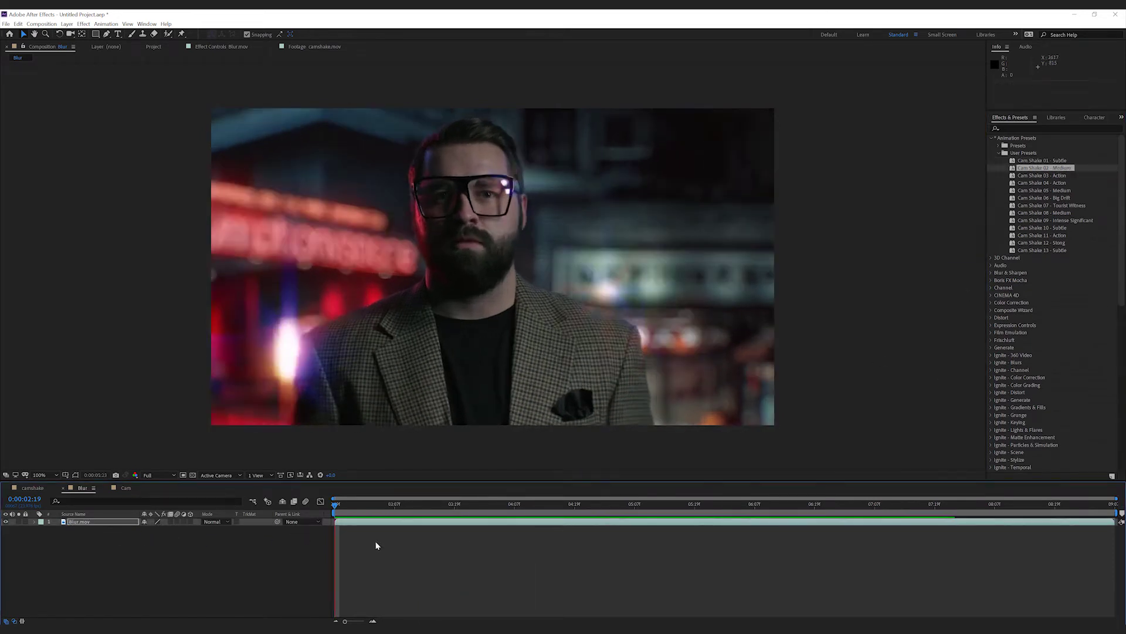
{"action": "key", "text": "space"}
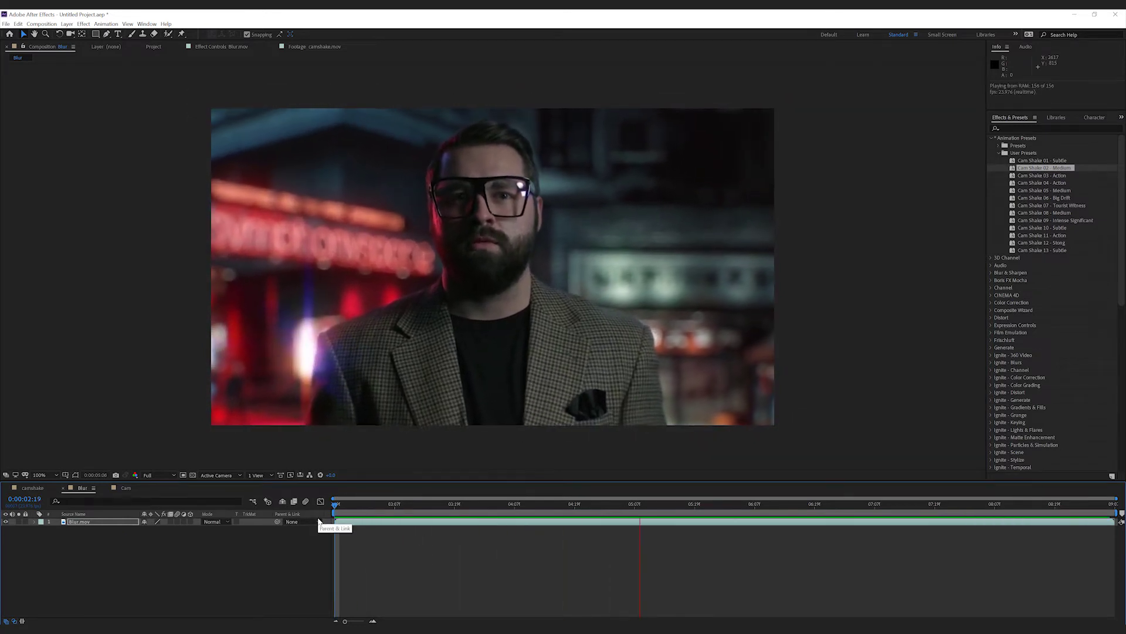
{"action": "key", "text": "space"}
{"action": "key", "text": "ctrl+z"}
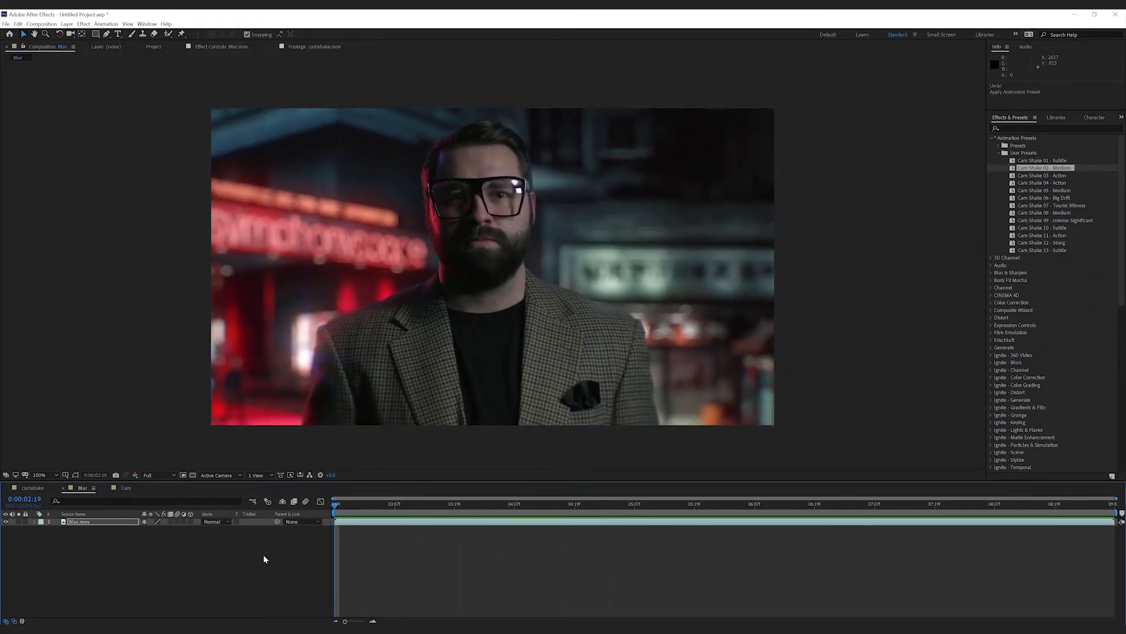
{"action": "left_click_drag", "start_coordinate": [1044, 177], "coordinate": [106, 528]}
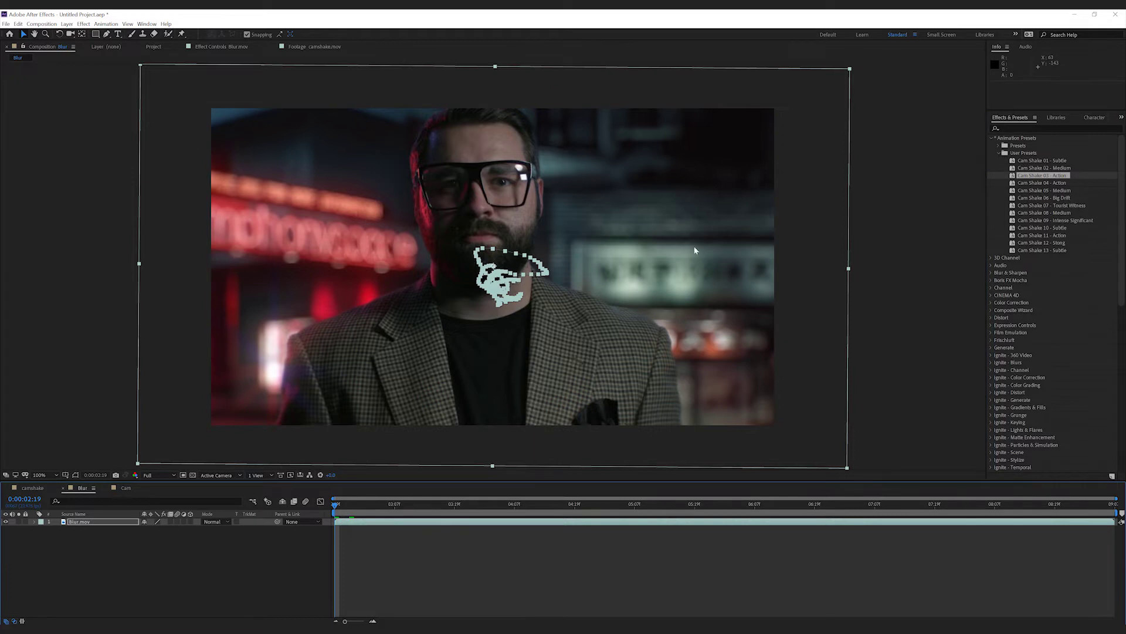
Step: Preview and undo Cam Shake 03, then try and undo Cam Shake 04 - Action on Blur.mov
{"action": "key", "text": "space"}
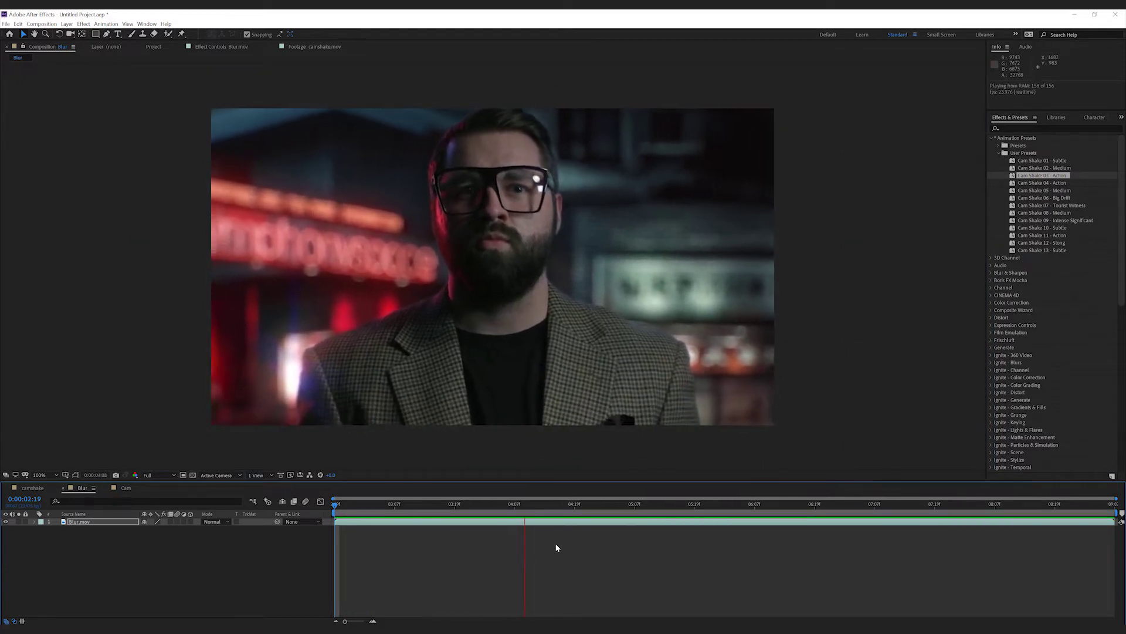
{"action": "key", "text": "space"}
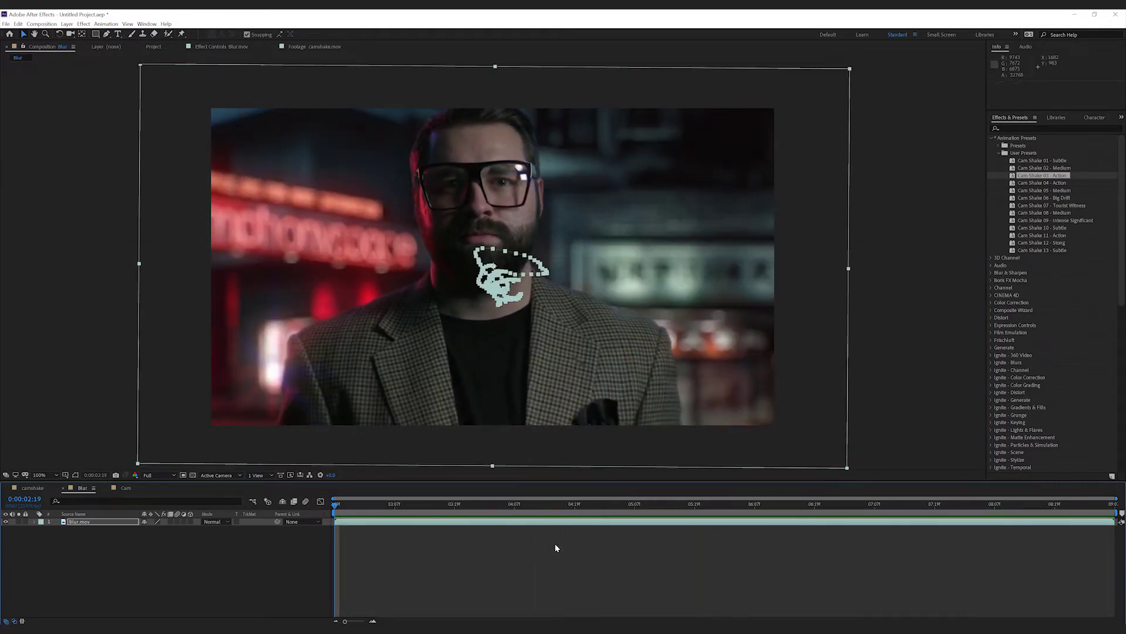
{"action": "key", "text": "ctrl+z"}
{"action": "left_click_drag", "start_coordinate": [1030, 184], "coordinate": [431, 365]}
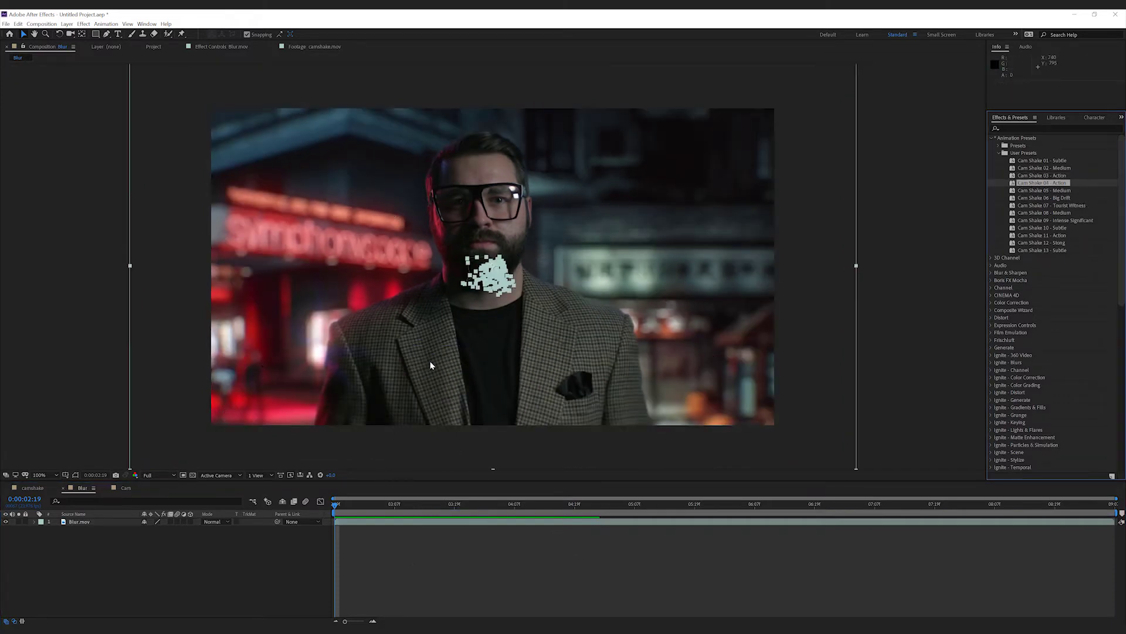
{"action": "key", "text": "space"}
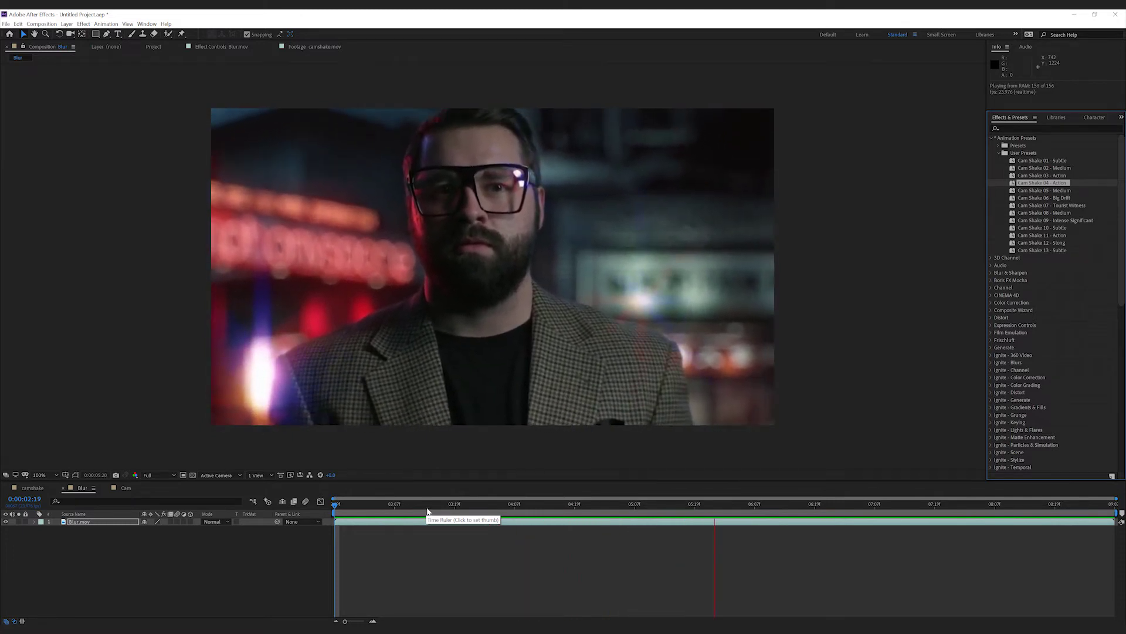
{"action": "key", "text": "space"}
{"action": "key", "text": "Page_Down"}
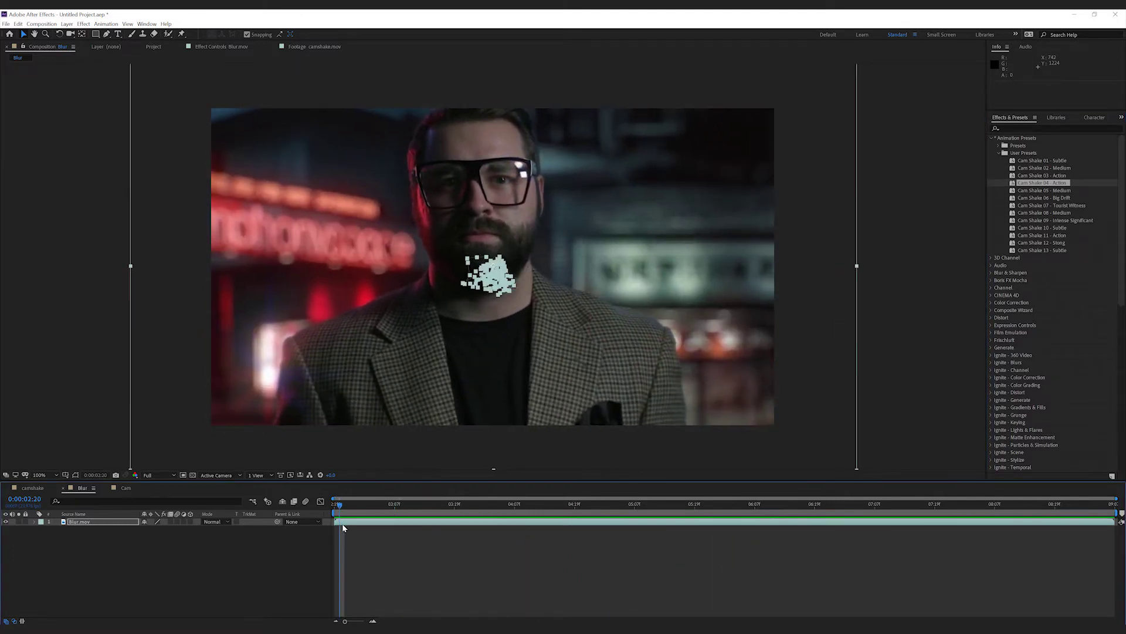
{"action": "key", "text": "ctrl+z"}
{"action": "key", "text": "Page_Up"}
Step: Apply Cam Shake 05 - Medium to Blur.mov, preview it twice, then remove it
{"action": "left_click_drag", "start_coordinate": [1044, 190], "coordinate": [492, 270]}
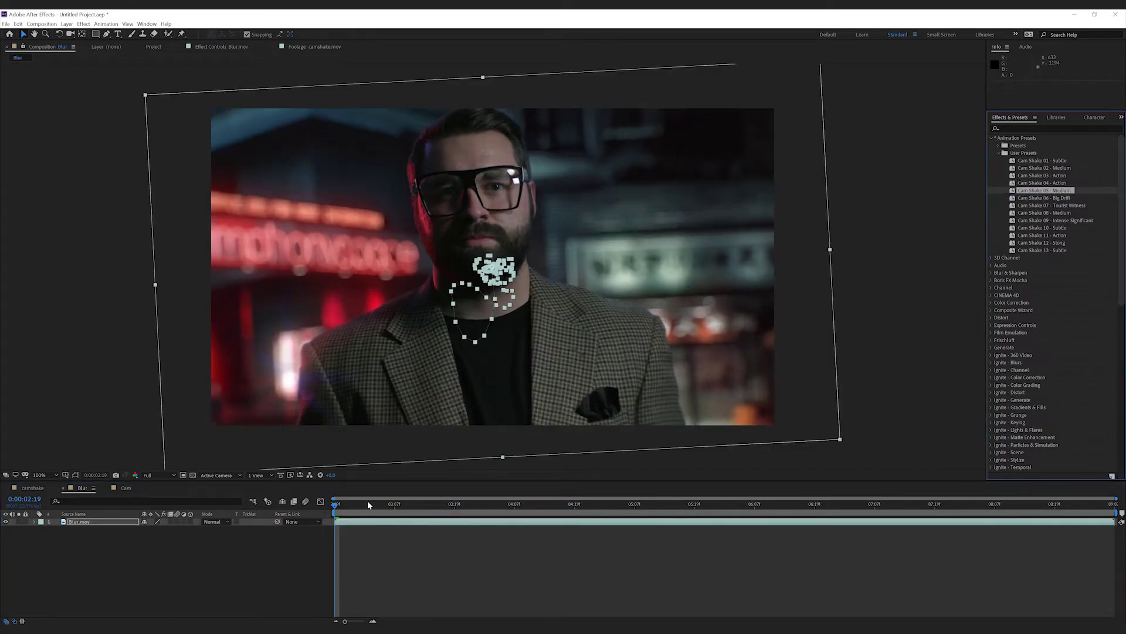
{"action": "key", "text": "space"}
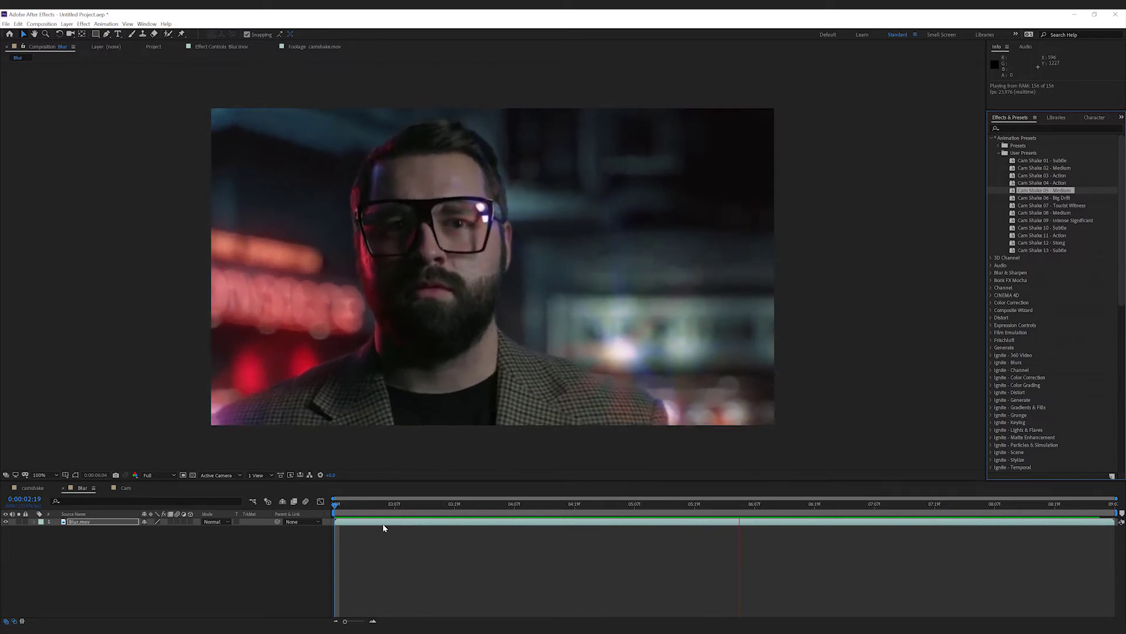
{"action": "key", "text": "space"}
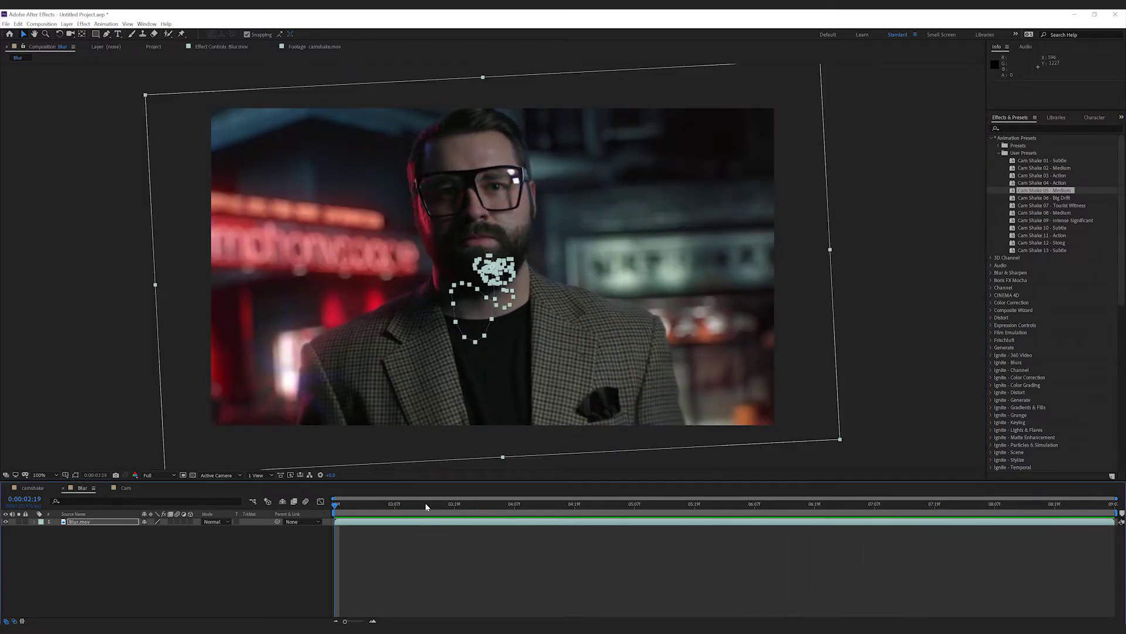
{"action": "key", "text": "space"}
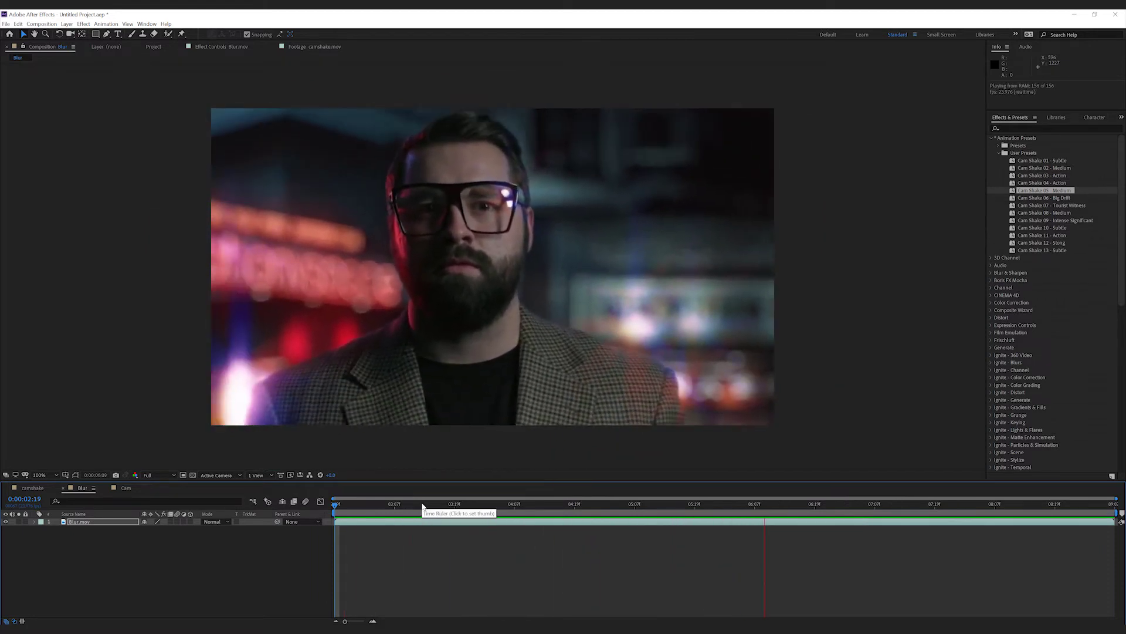
{"action": "key", "text": "space"}
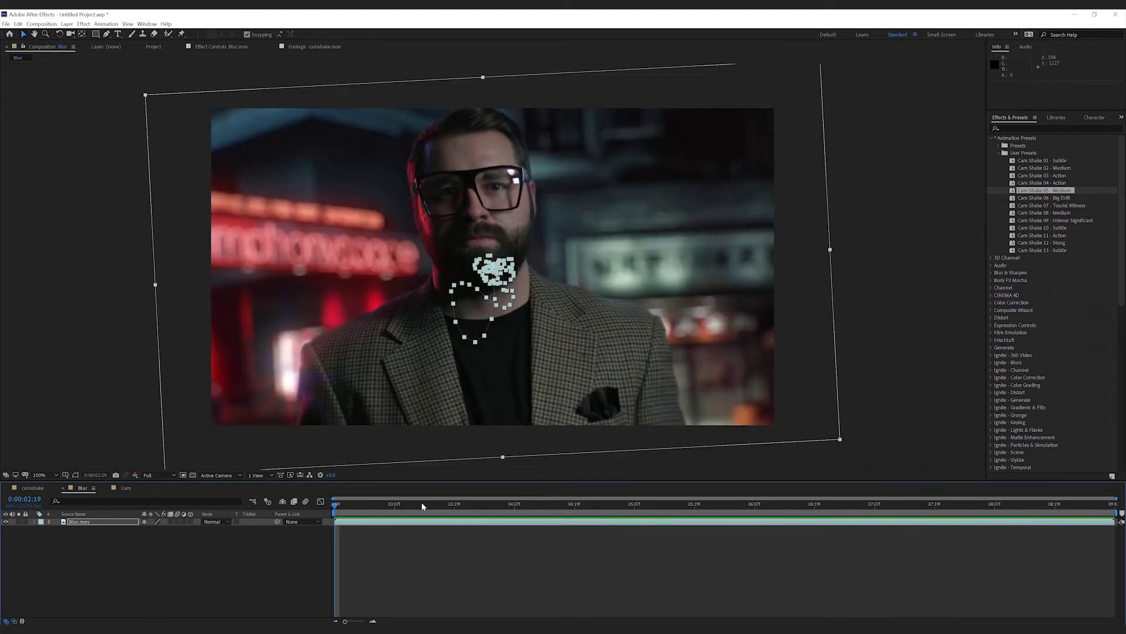
{"action": "key", "text": "ctrl+z"}
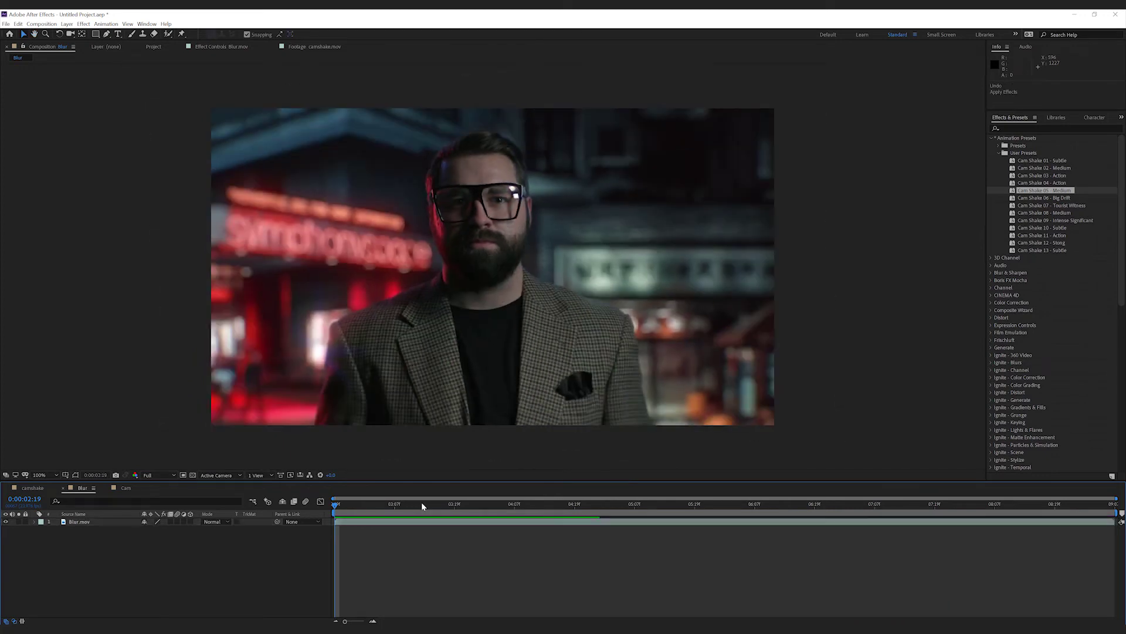
Step: Apply Cam Shake 06 - Big Drift to the Blur footage and preview it
{"action": "left_click_drag", "start_coordinate": [1037, 200], "coordinate": [604, 275]}
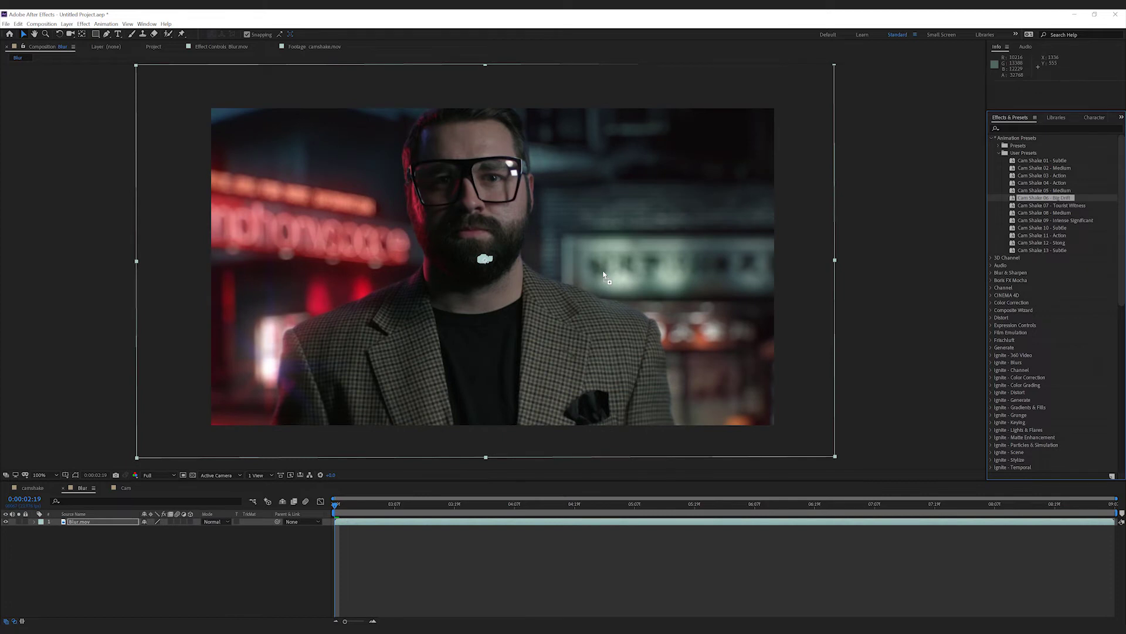
{"action": "left_click", "coordinate": [362, 511]}
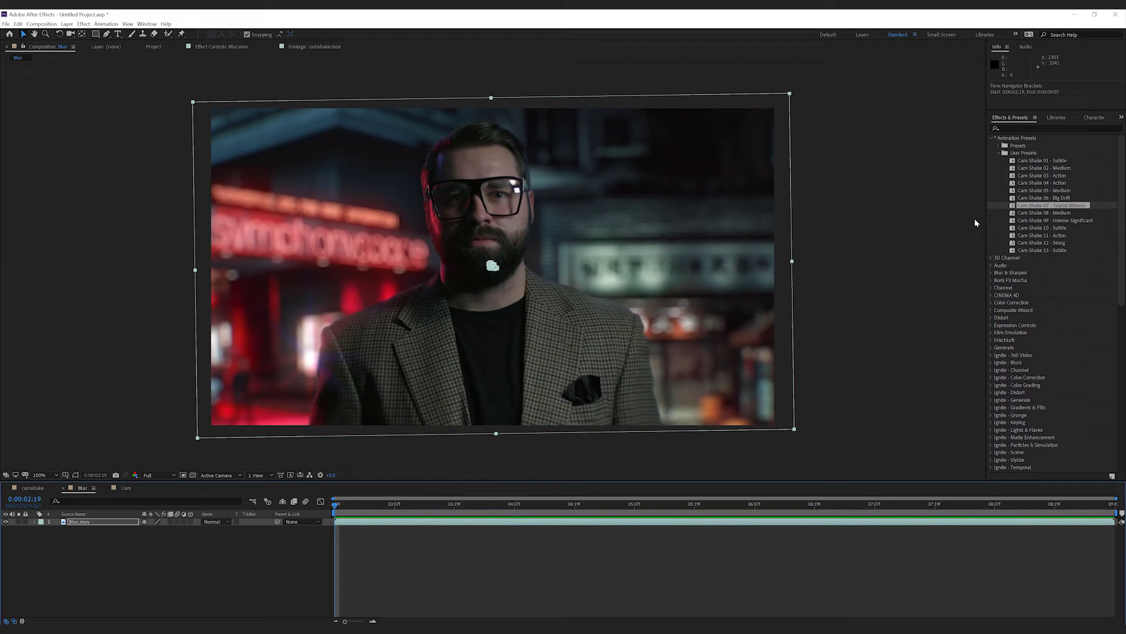
{"action": "key", "text": "space"}
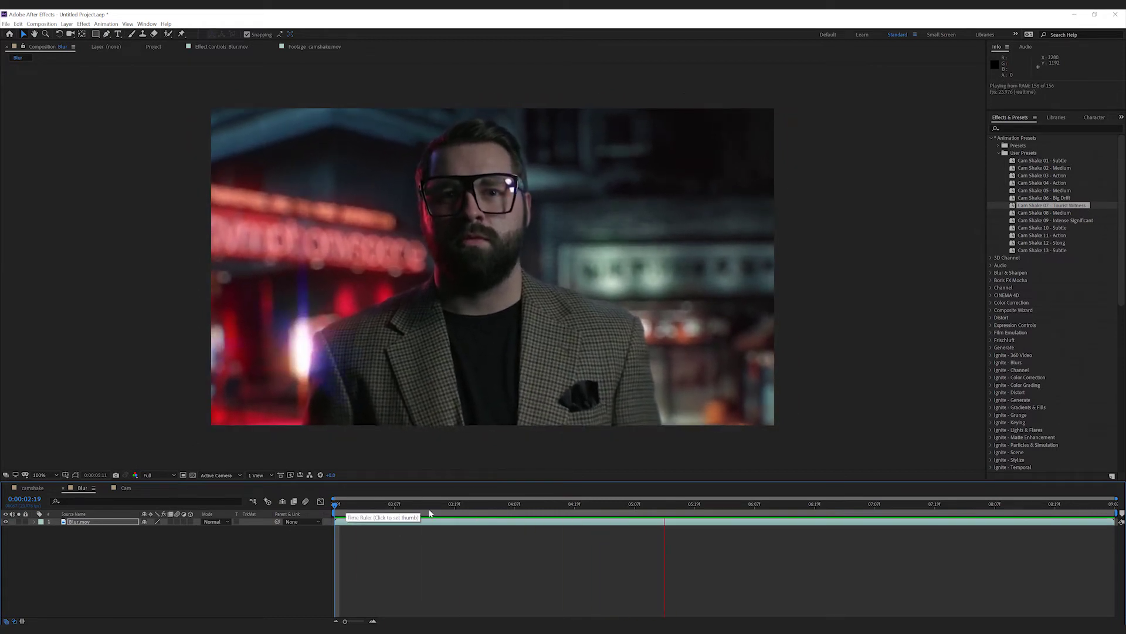
{"action": "left_click", "coordinate": [425, 504]}
{"action": "key", "text": "space"}
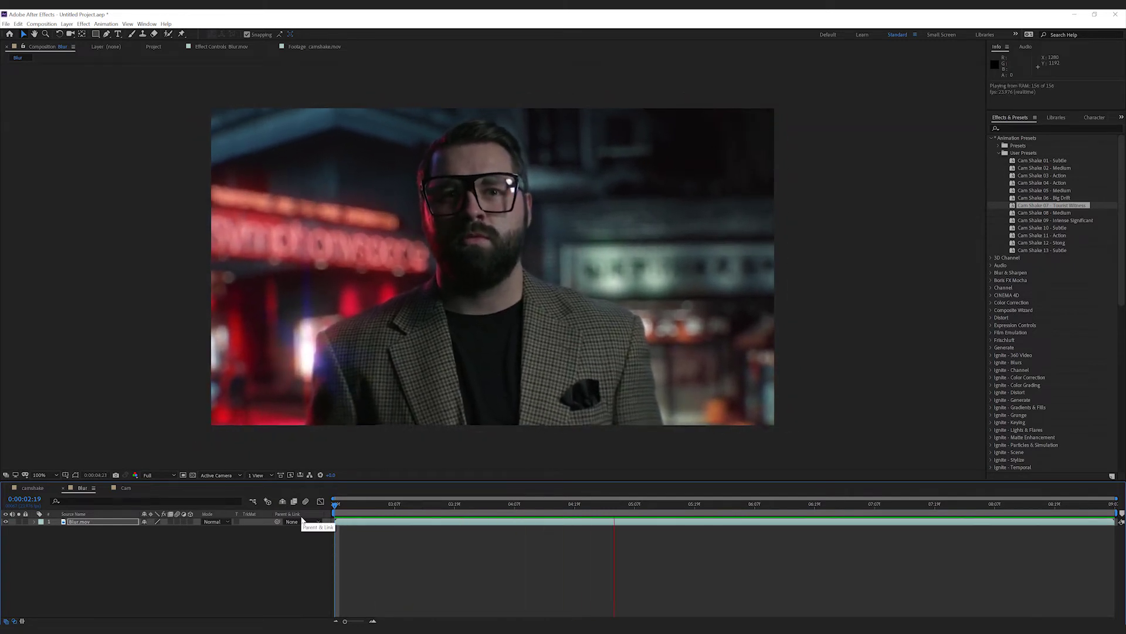
{"action": "key", "text": "space"}
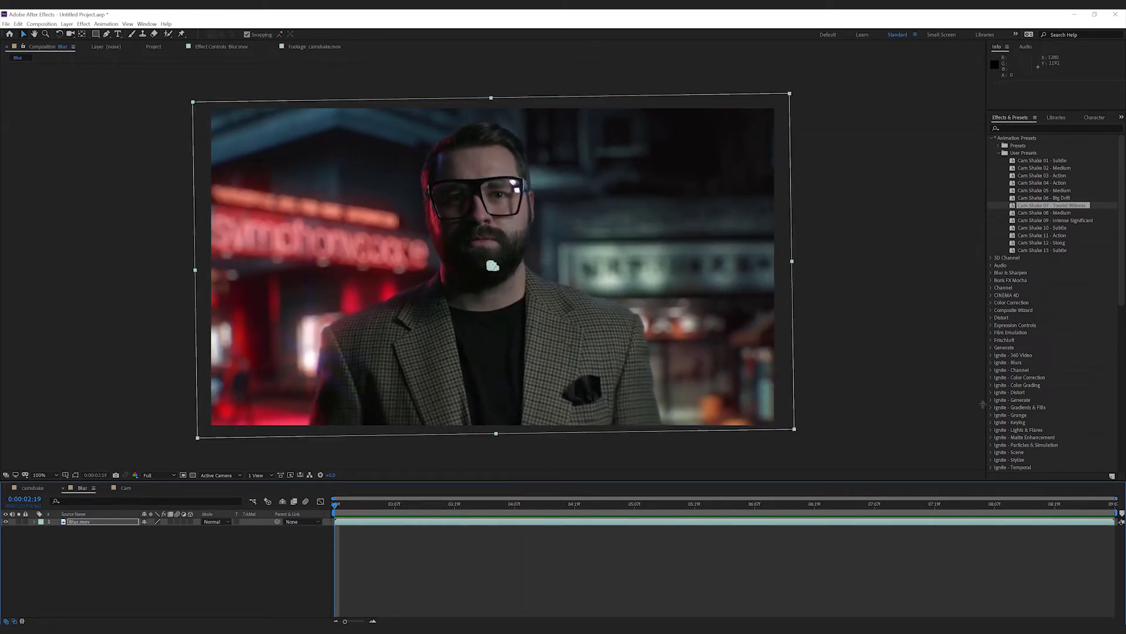
Step: Swap Cam Shake 07 for Cam Shake 08 - Medium on Blur.mov, preview, then show the Cam composition
{"action": "left_click", "coordinate": [1060, 215]}
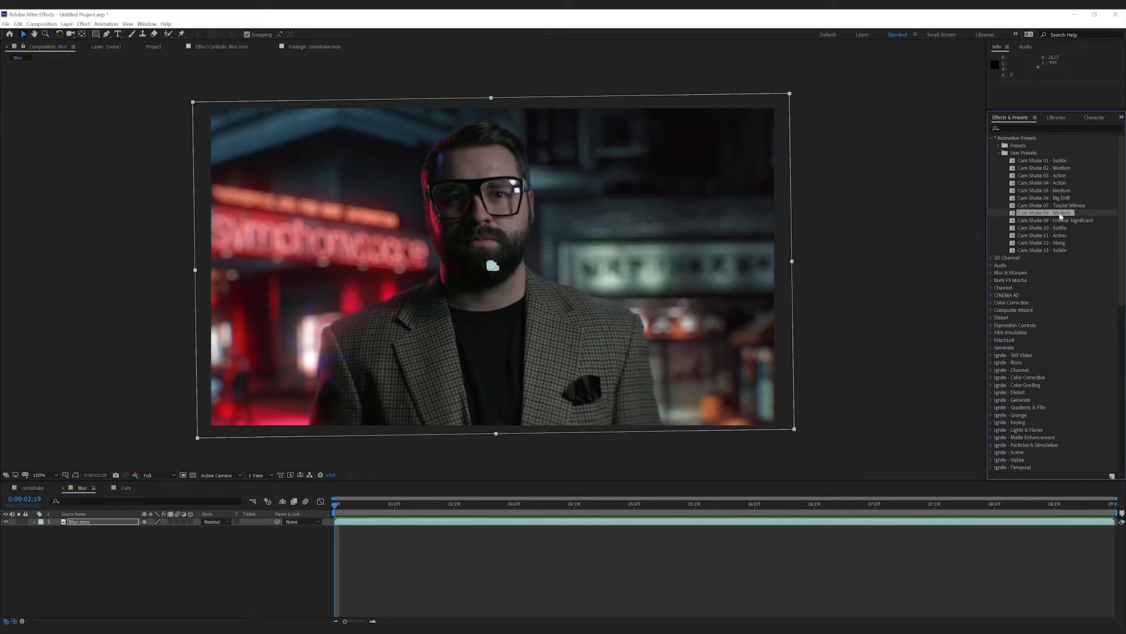
{"action": "key", "text": "ctrl+z"}
{"action": "left_click", "coordinate": [1062, 207]}
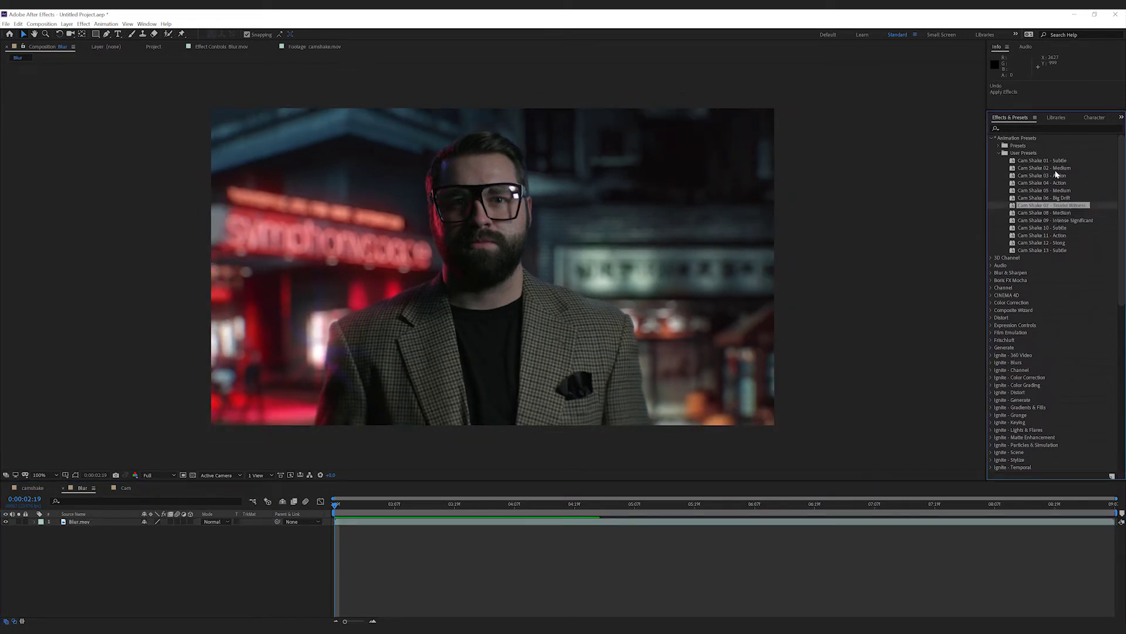
{"action": "left_click", "coordinate": [1062, 214]}
{"action": "left_click_drag", "start_coordinate": [1062, 214], "coordinate": [522, 326]}
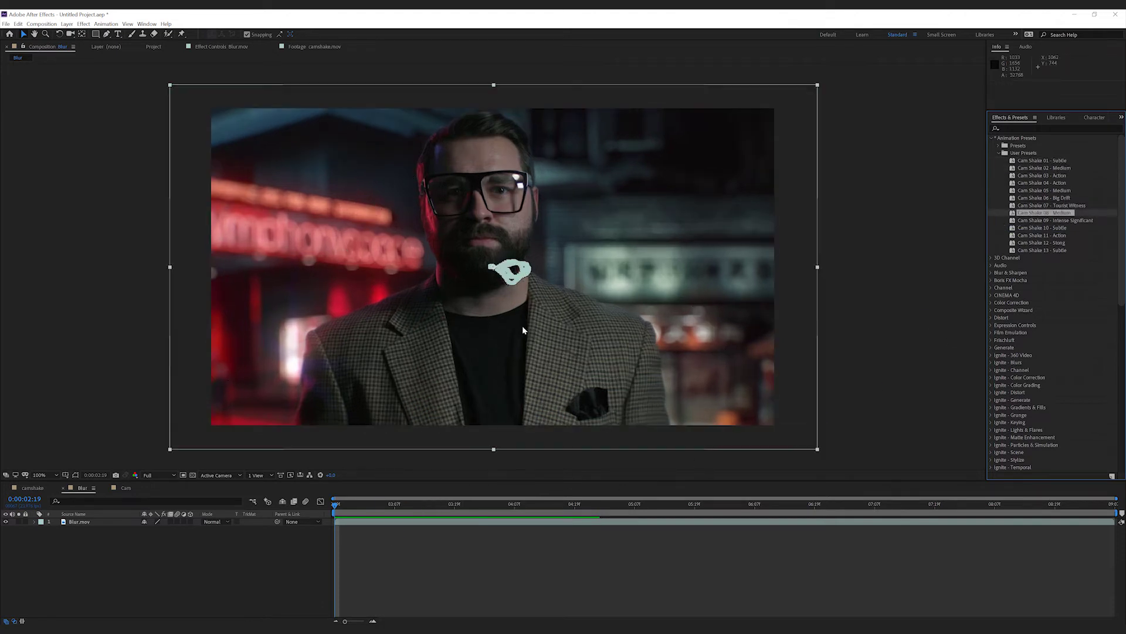
{"action": "key", "text": "space"}
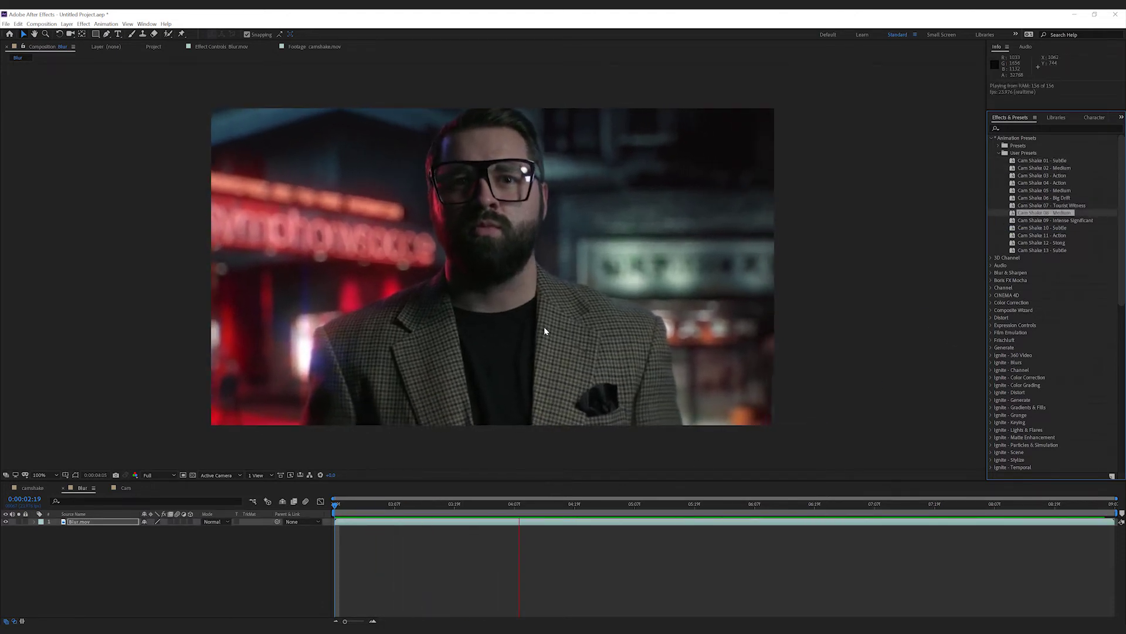
{"action": "left_click", "coordinate": [122, 490]}
{"action": "left_click", "coordinate": [123, 489]}
Step: Preview the Cam composition, scrub to about 1:04:11:06, and deselect Cam.mov
{"action": "key", "text": "space"}
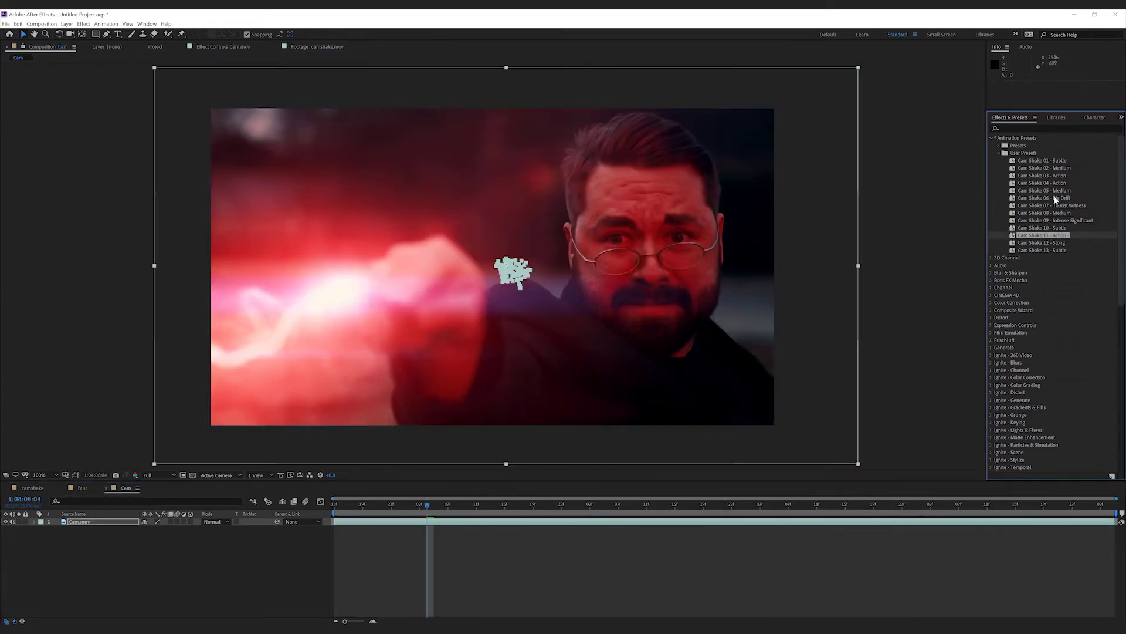
{"action": "key", "text": "space"}
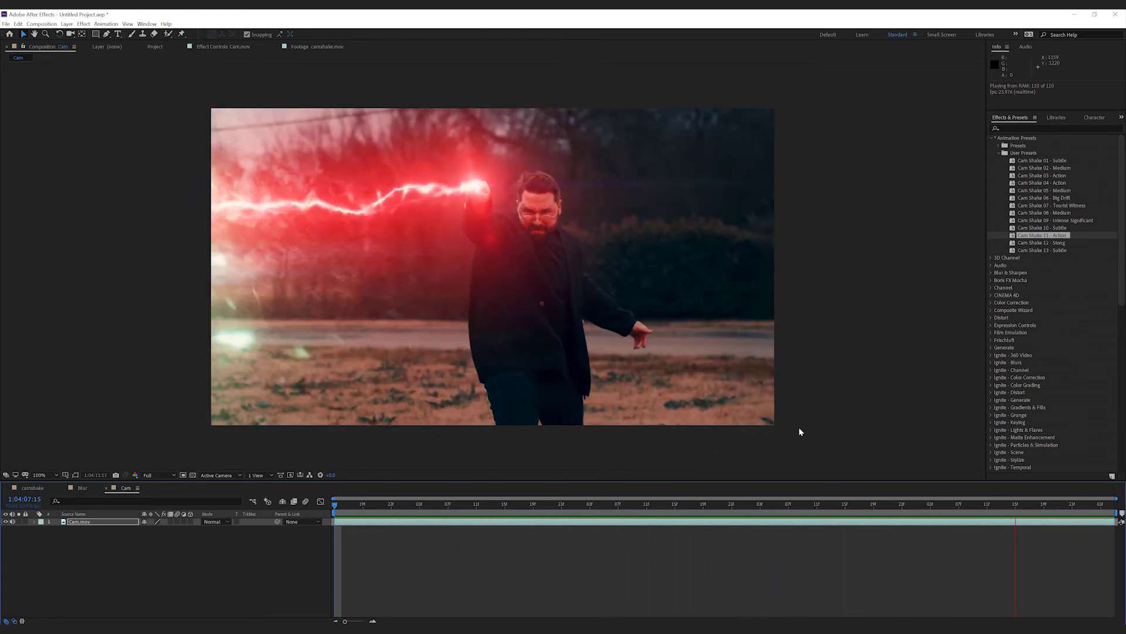
{"action": "left_click_drag", "start_coordinate": [868, 500], "coordinate": [945, 511]}
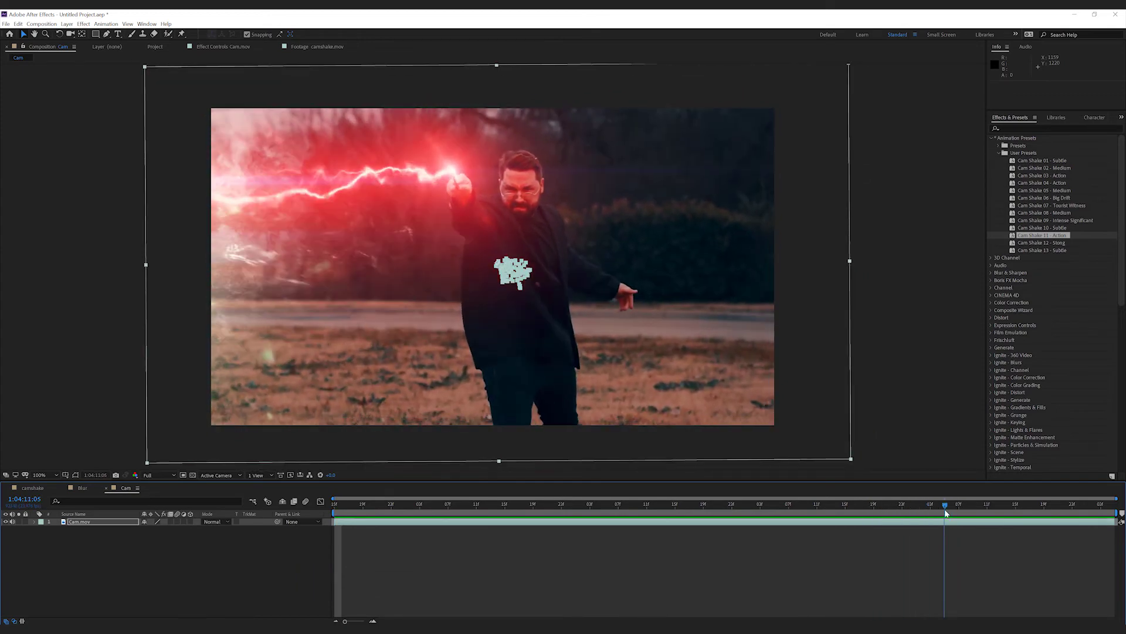
{"action": "left_click", "coordinate": [932, 552]}
Step: Enable motion blur for the composition and for Cam.mov, and preview the blurred shake
{"action": "left_click", "coordinate": [305, 501]}
{"action": "left_click", "coordinate": [177, 522]}
{"action": "key", "text": "space"}
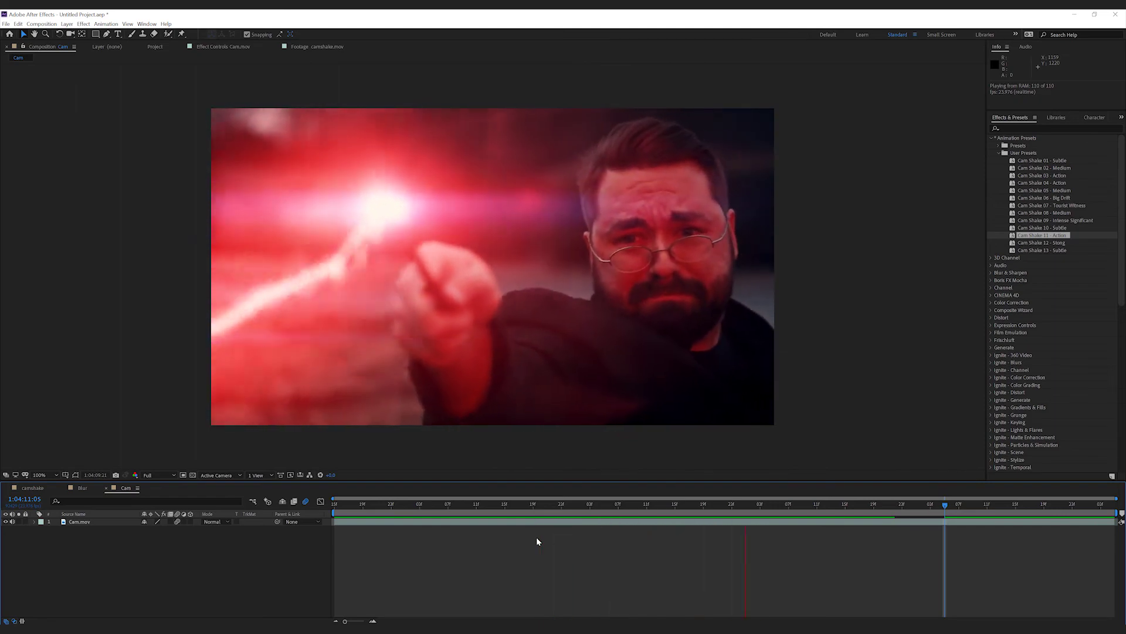
{"action": "key", "text": "space"}
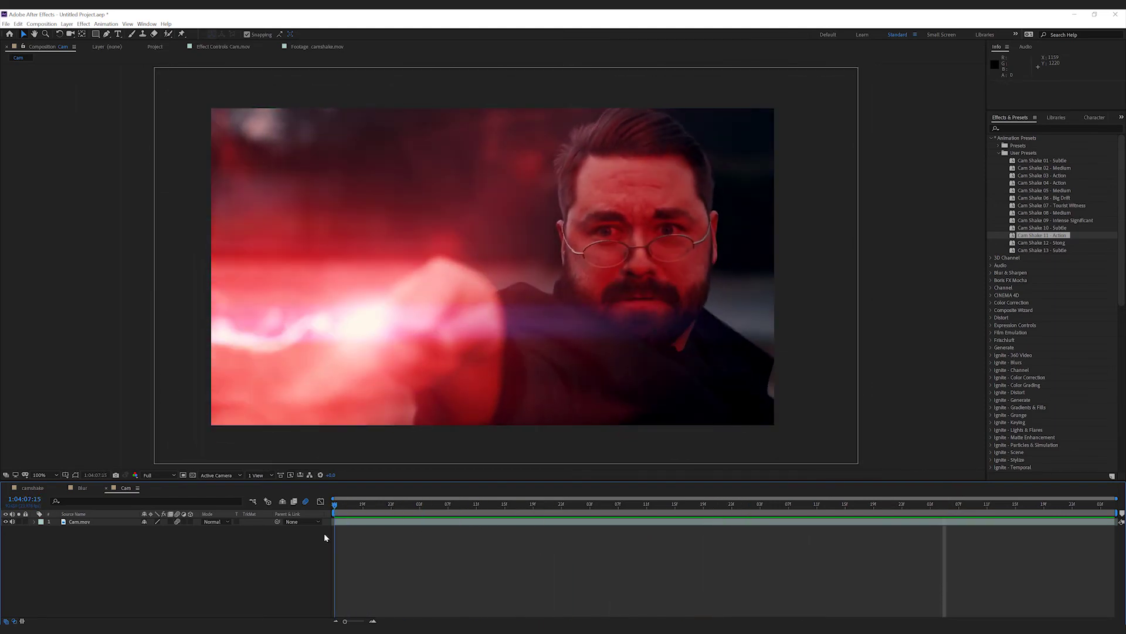
Step: Select Cam.mov, show its keyframed Position and Rotation properties, and play the shaking footage
{"action": "left_click", "coordinate": [83, 521]}
{"action": "left_click", "coordinate": [56, 529]}
{"action": "left_click", "coordinate": [57, 530]}
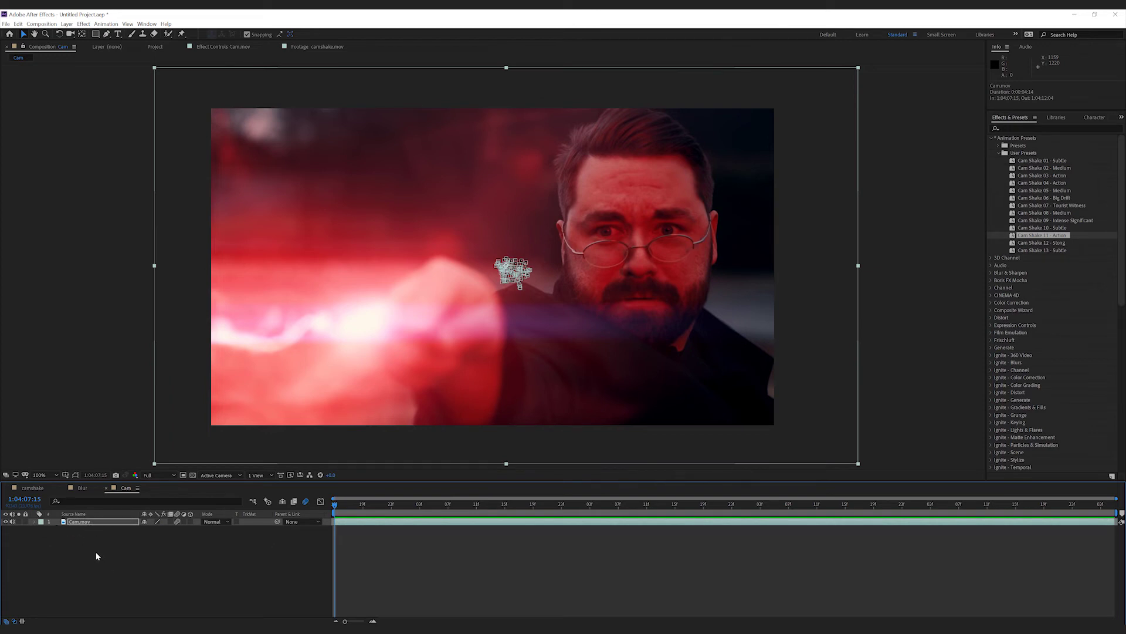
{"action": "key", "text": "u"}
{"action": "key", "text": "space"}
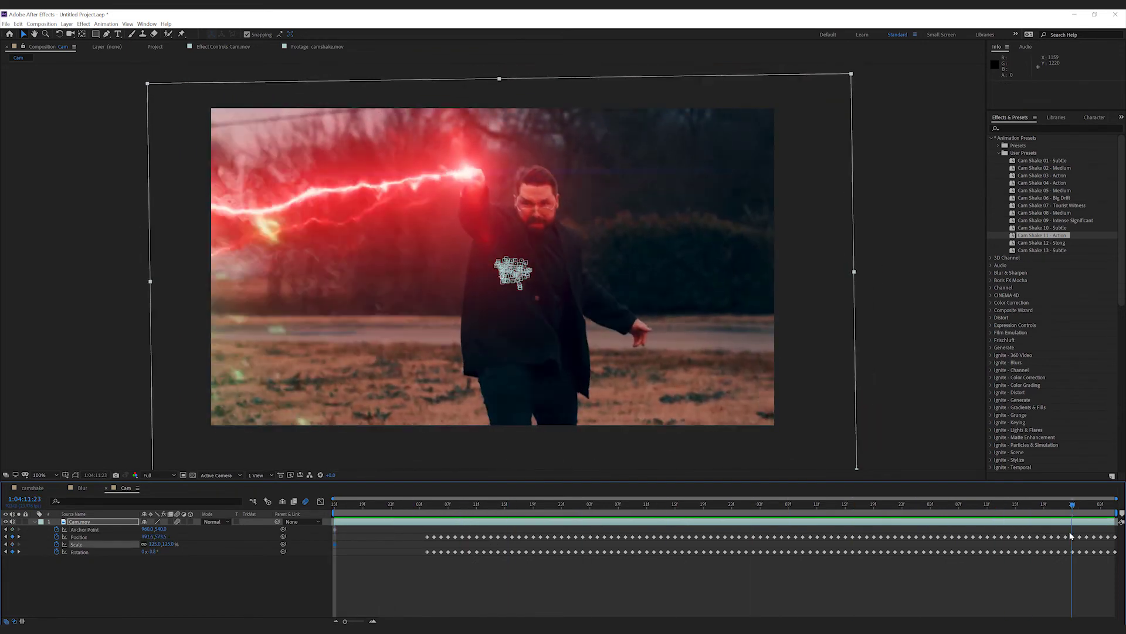
Step: Scale Cam.mov to 148%, add an Anchor Point keyframe at 1:04:10:12, preview, then revert the edits
{"action": "mouse_move", "coordinate": [160, 546]}
{"action": "left_mouse_down"}
{"action": "mouse_move", "coordinate": [151, 529]}
{"action": "mouse_move", "coordinate": [169, 538]}
{"action": "left_mouse_up"}
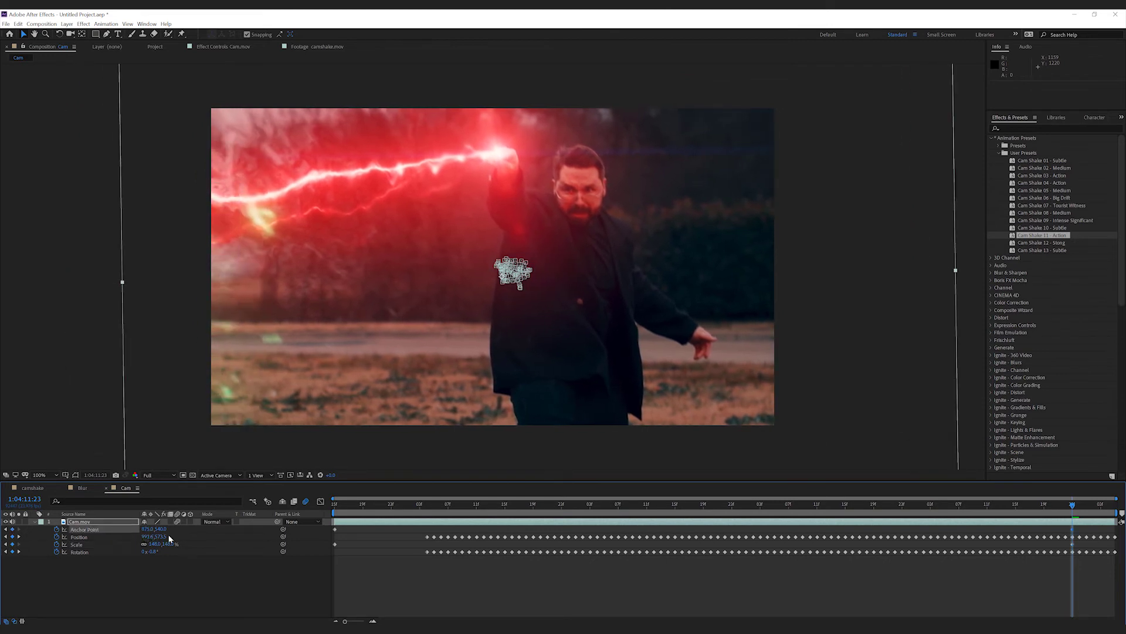
{"action": "left_click", "coordinate": [795, 504]}
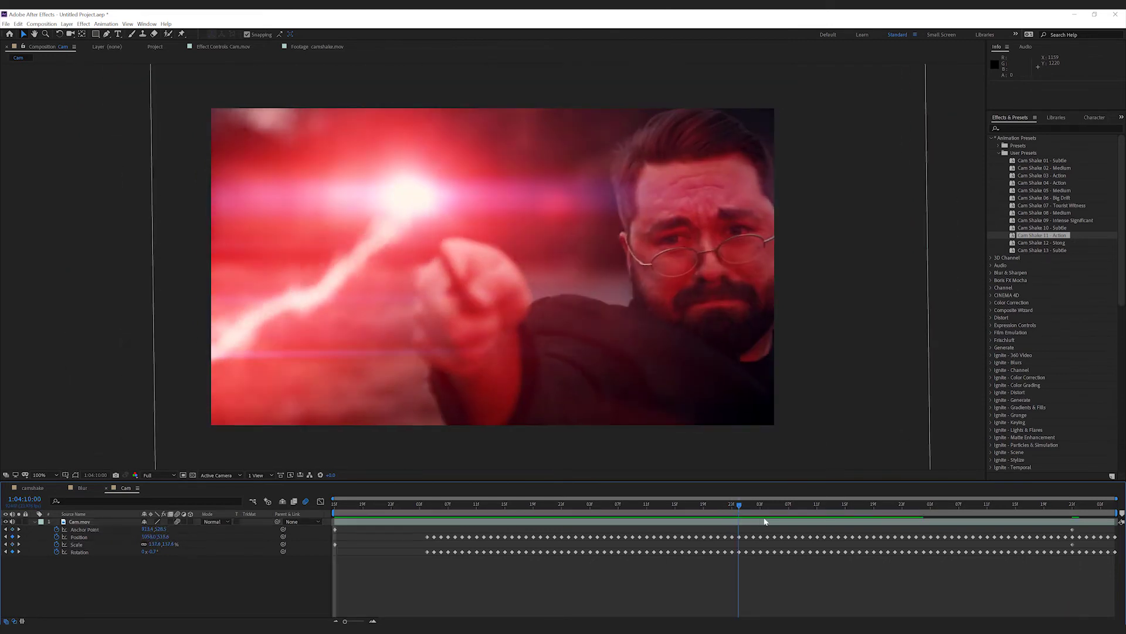
{"action": "key", "text": "Page_Down"}
{"action": "key", "text": "Page_Down"}
{"action": "key", "text": "Page_Down"}
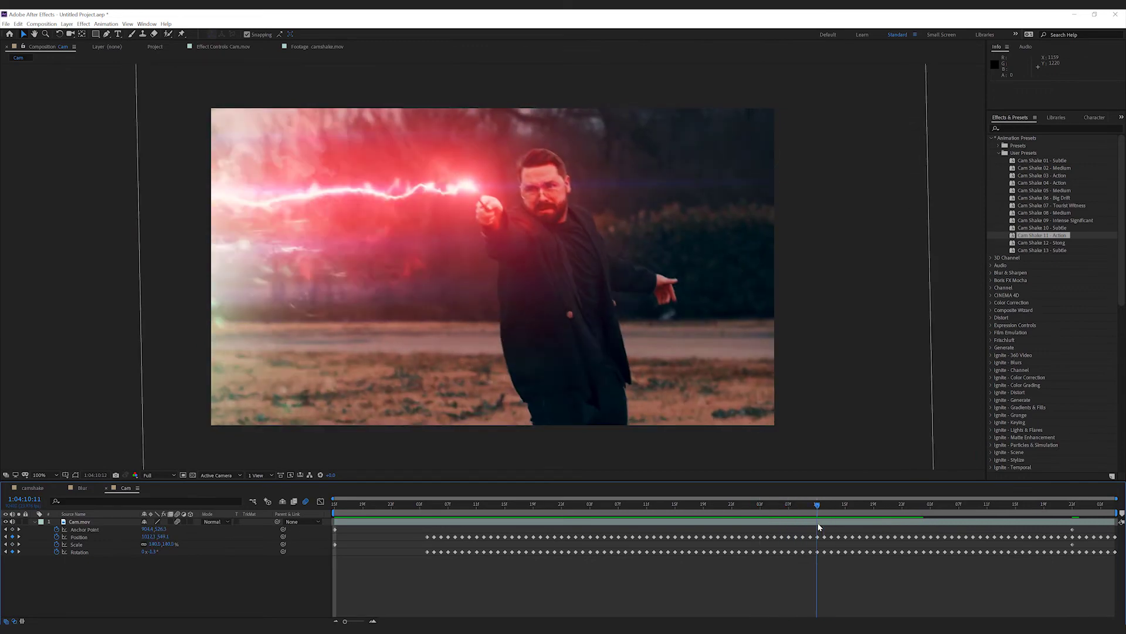
{"action": "key", "text": "Page_Down"}
{"action": "left_click", "coordinate": [12, 529]}
{"action": "key", "text": "Page_Up"}
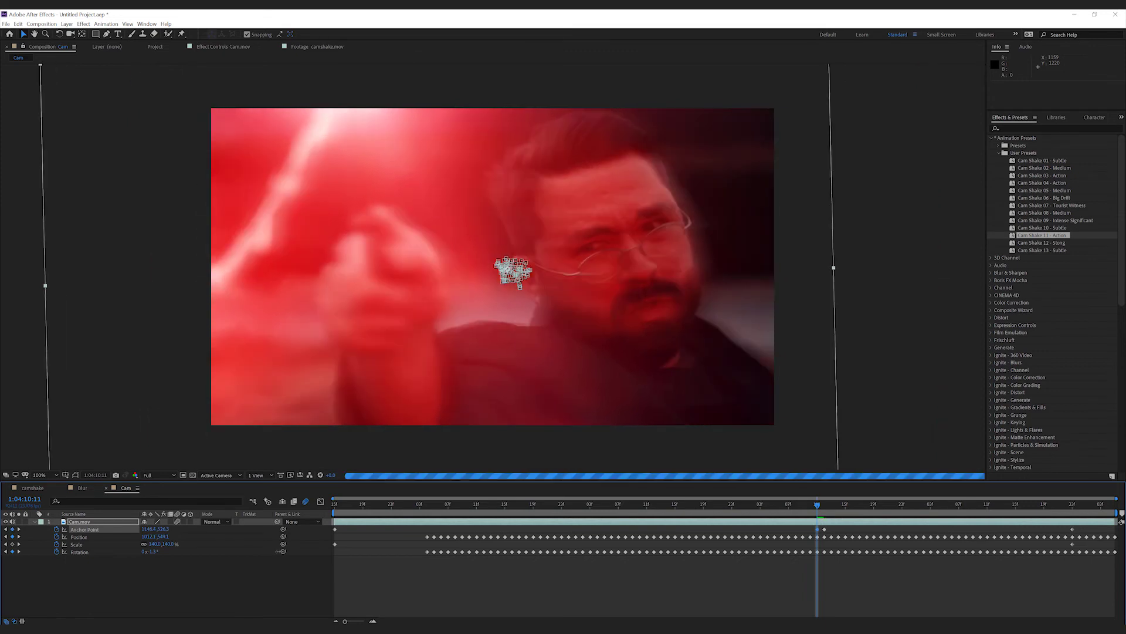
{"action": "key", "text": "space"}
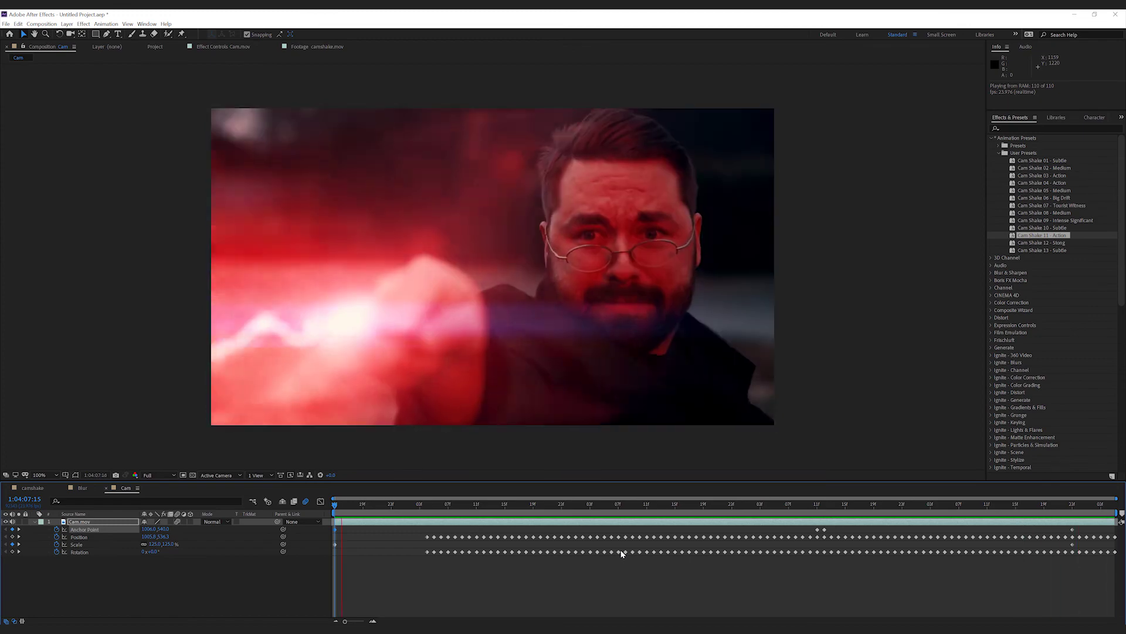
{"action": "key", "text": "space"}
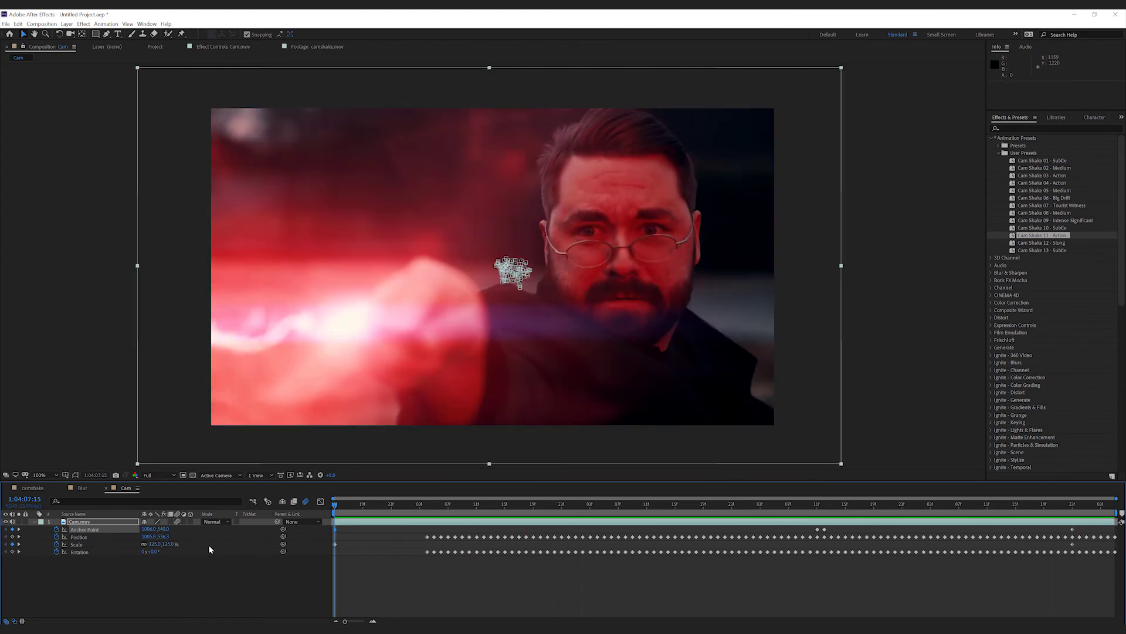
{"action": "key", "text": "Delete"}
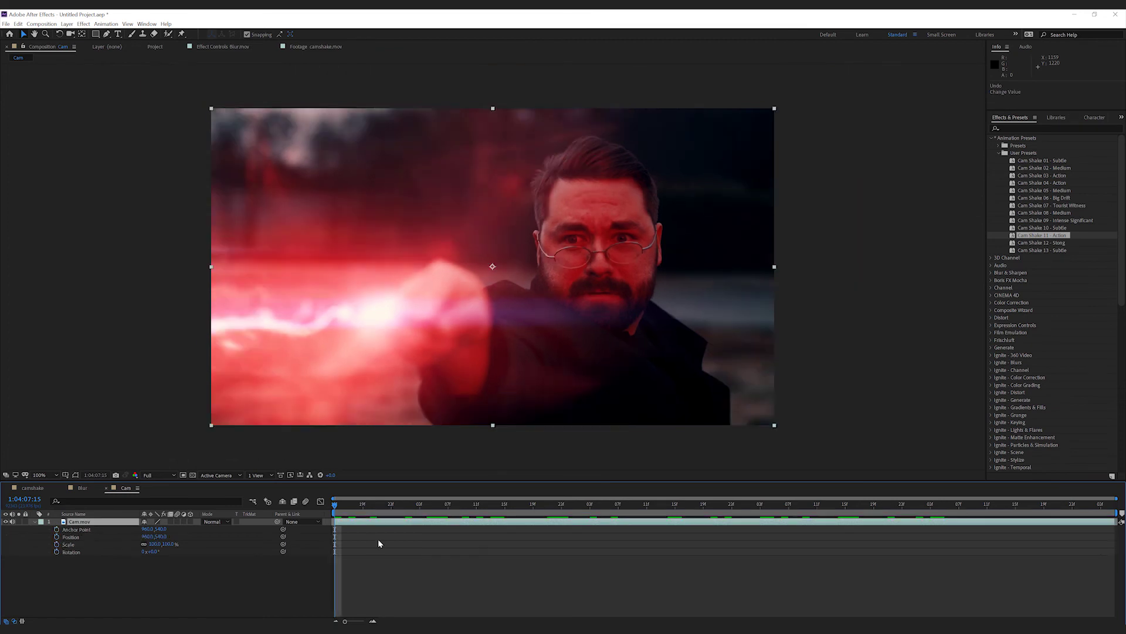
Step: Deselect Cam.mov and play the unshaken footage at 100% scale
{"action": "left_click", "coordinate": [416, 614]}
{"action": "key", "text": "space"}
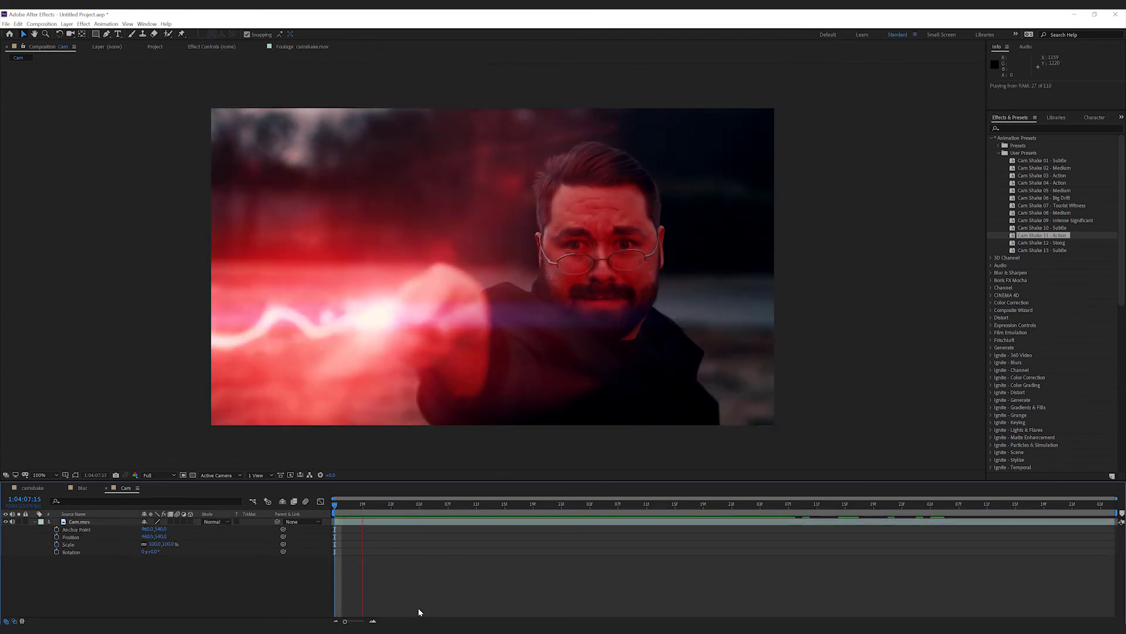